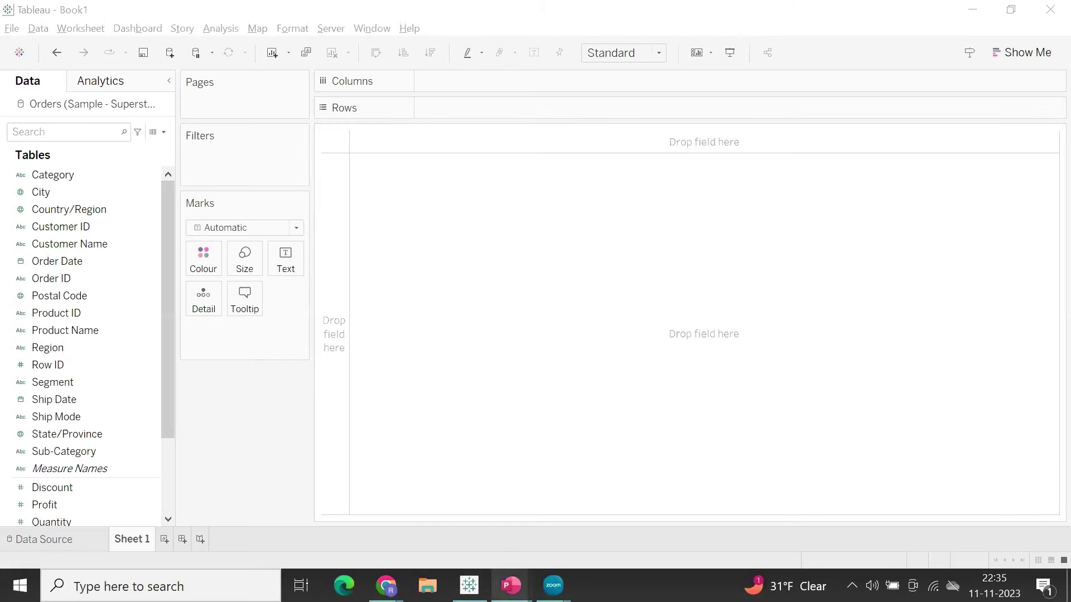
Preview the finished sub-category dot chart full screen in PowerPoint, then switch back to Tableau
mouse_move(511, 586)
mouse_move(563, 537)
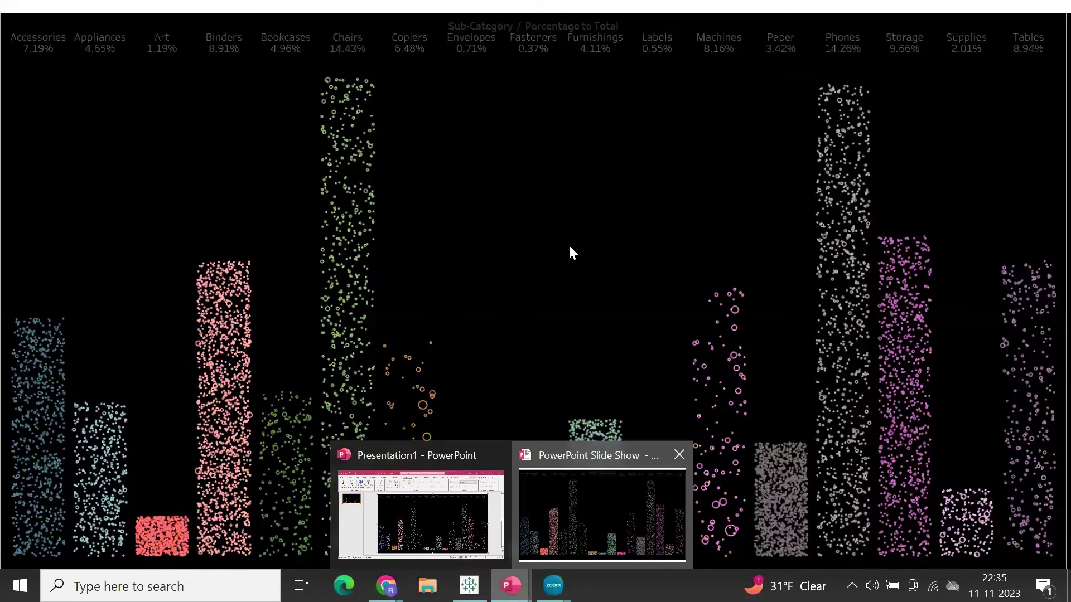
click(569, 245)
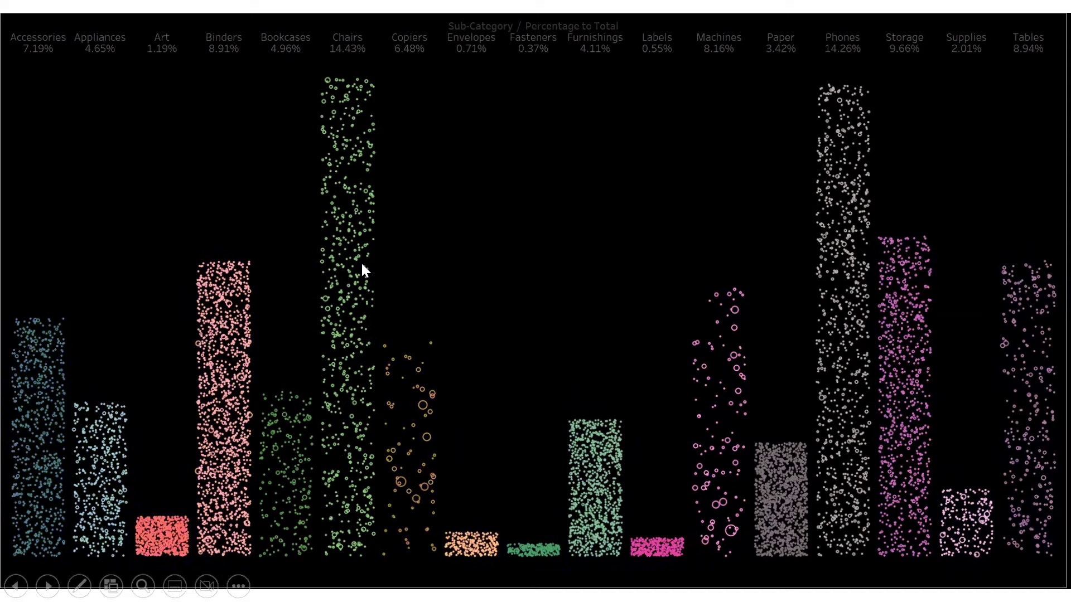
key(alt+Tab)
key(alt+Tab)
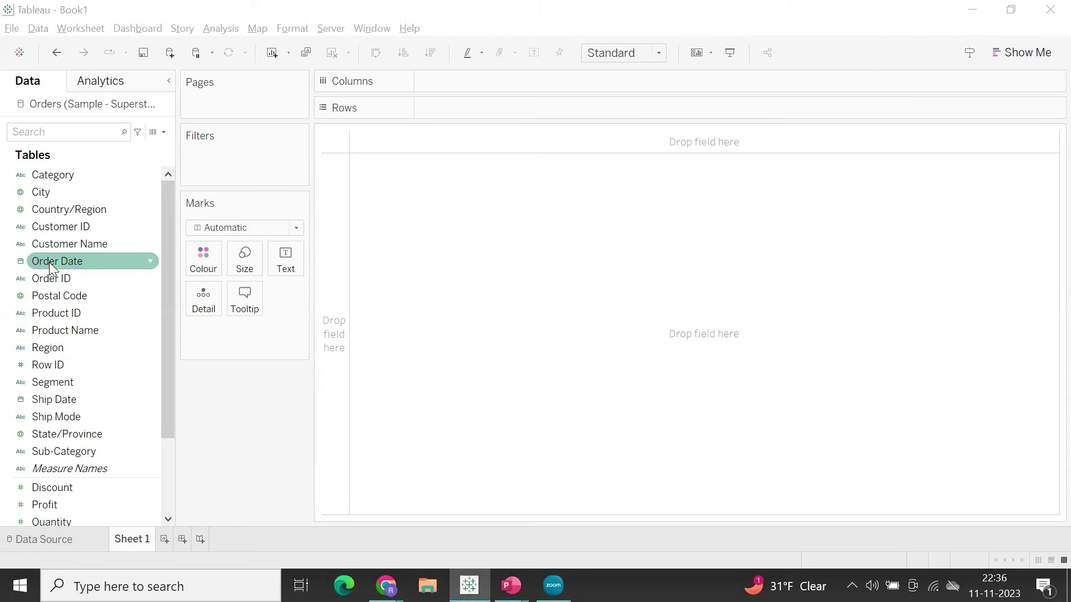
Start a new calculated field from the Data pane and name it Columns
scroll(78, 348, down, 1)
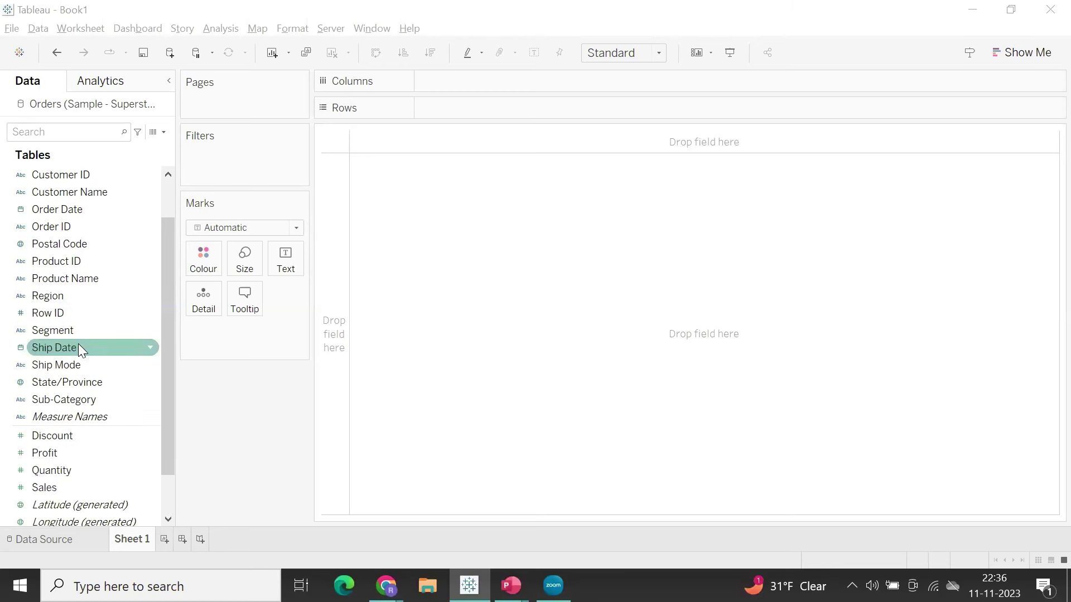
scroll(77, 348, down, 1)
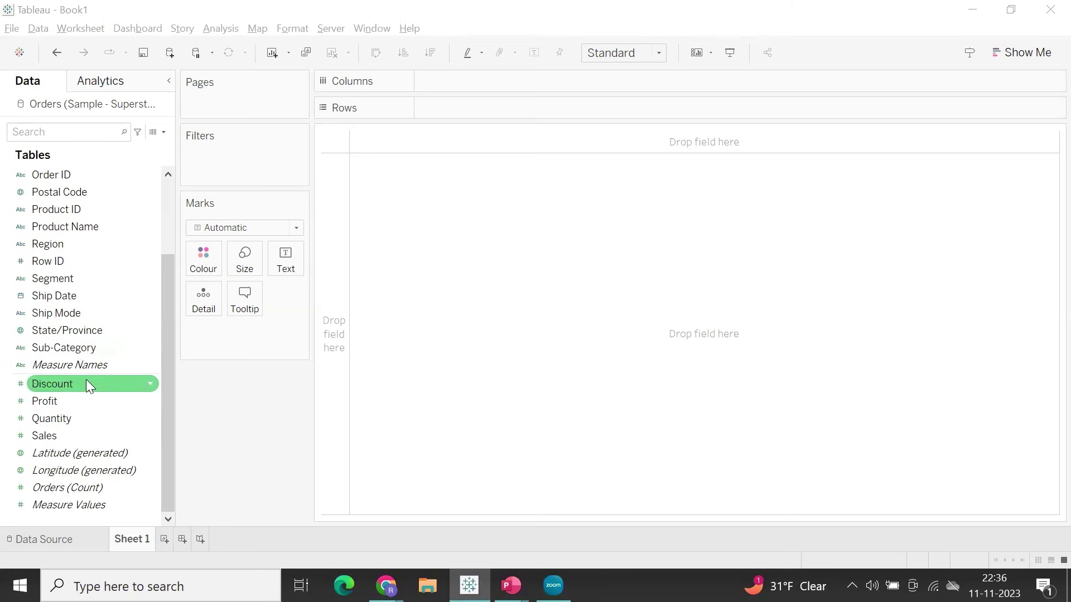
click(163, 132)
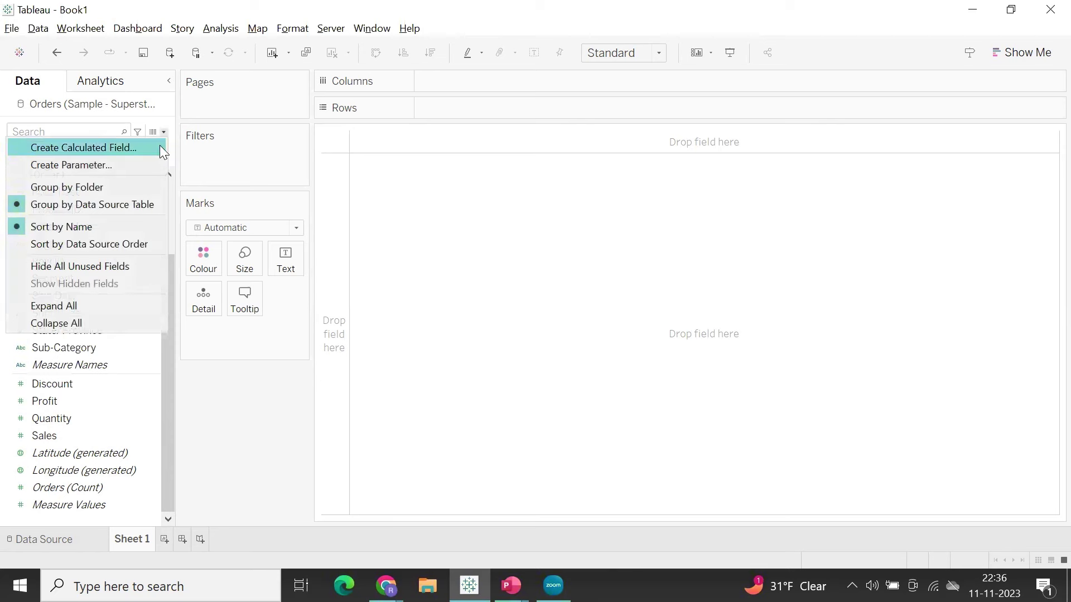
click(84, 149)
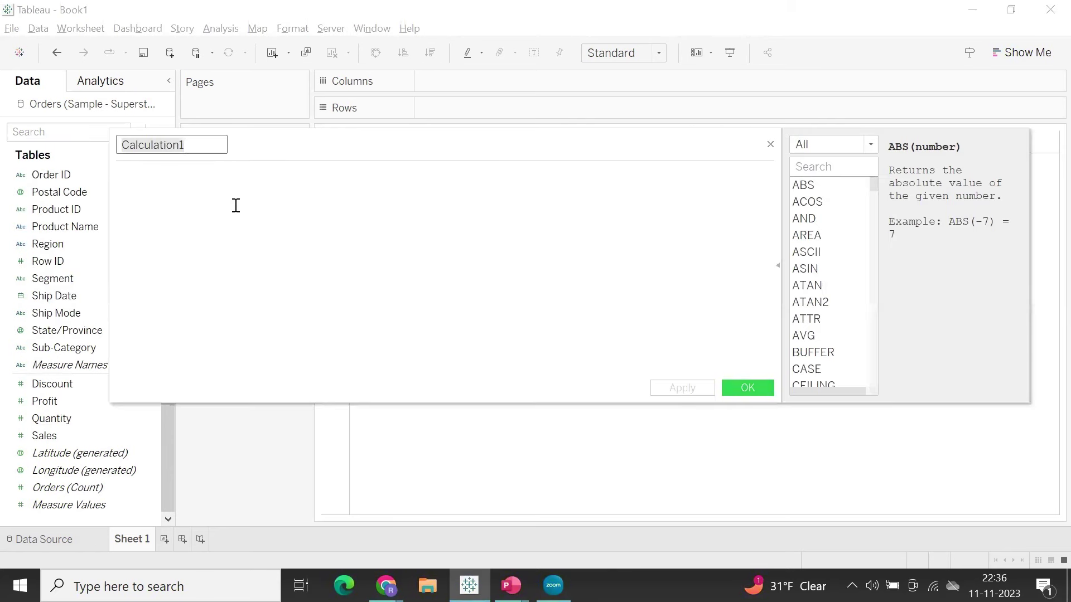
text(Columns)
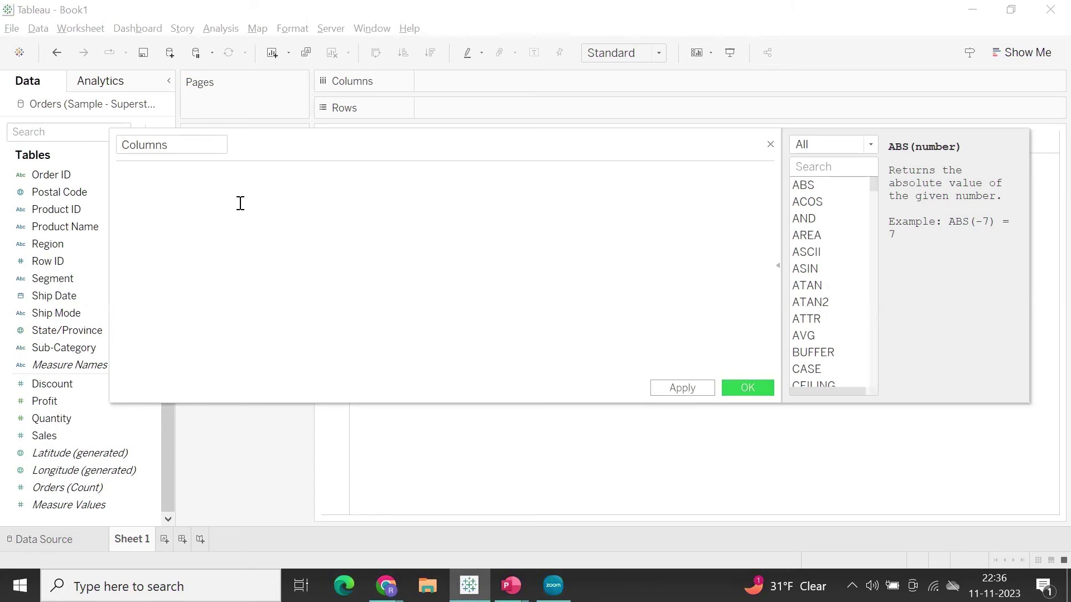
Enter the formula Random() and save the Columns calculation
click(240, 203)
text(Ran)
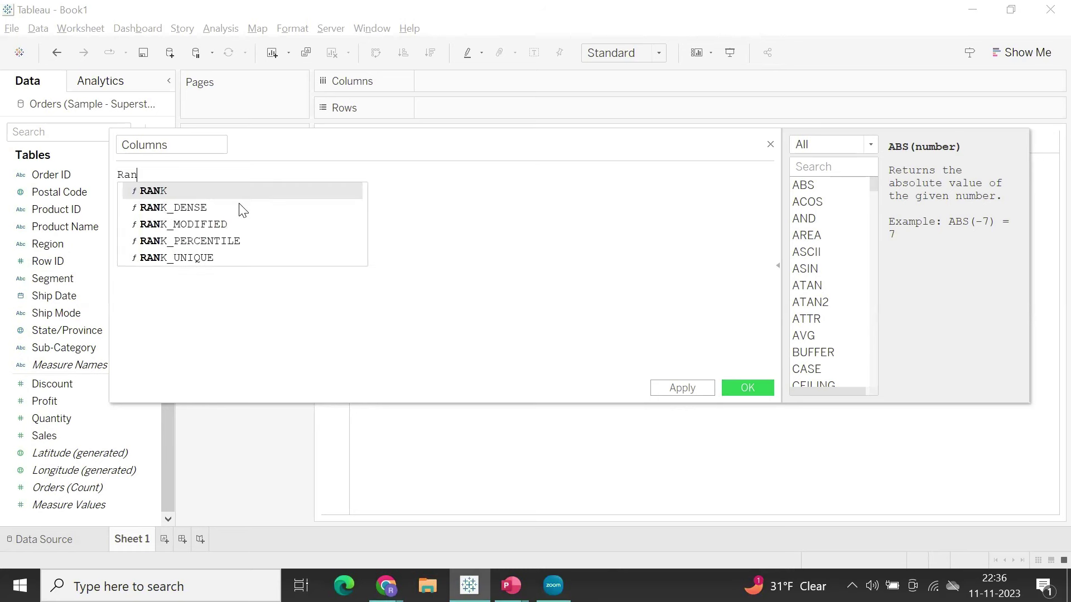
text(dom()
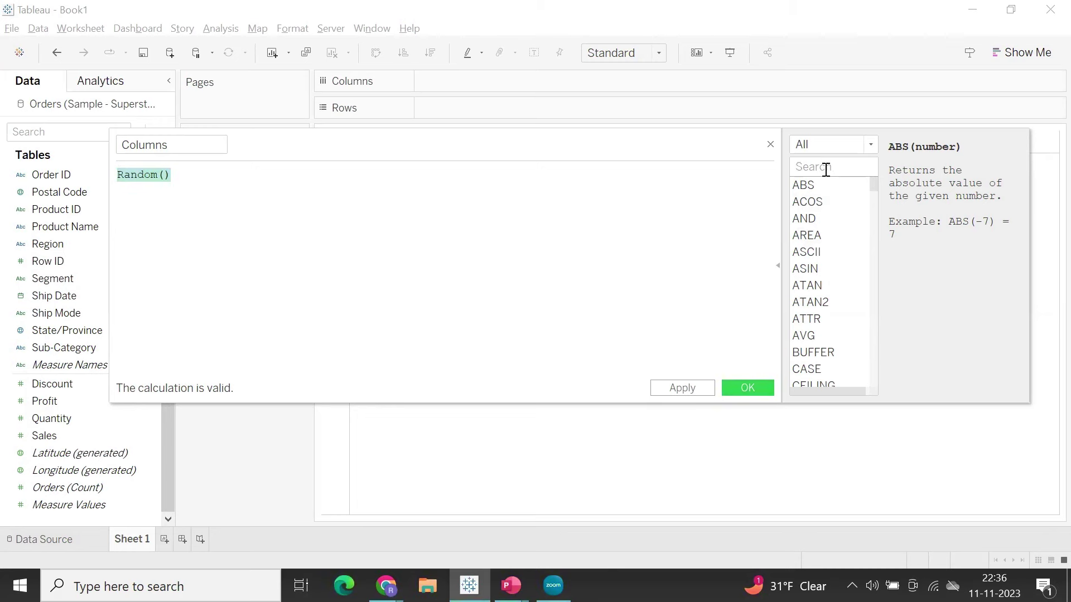
text(Random)
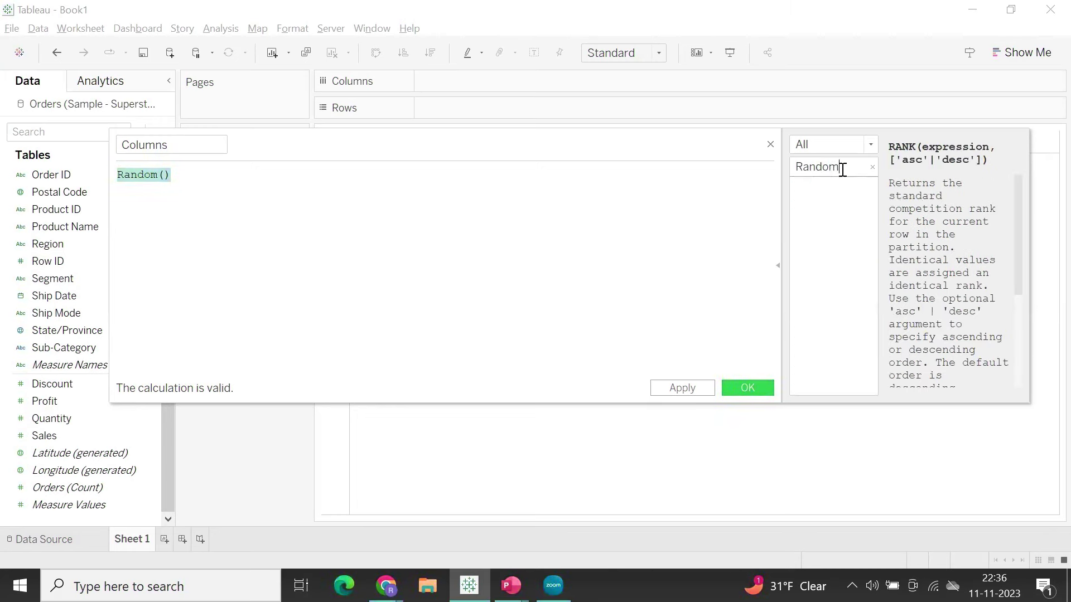
click(871, 168)
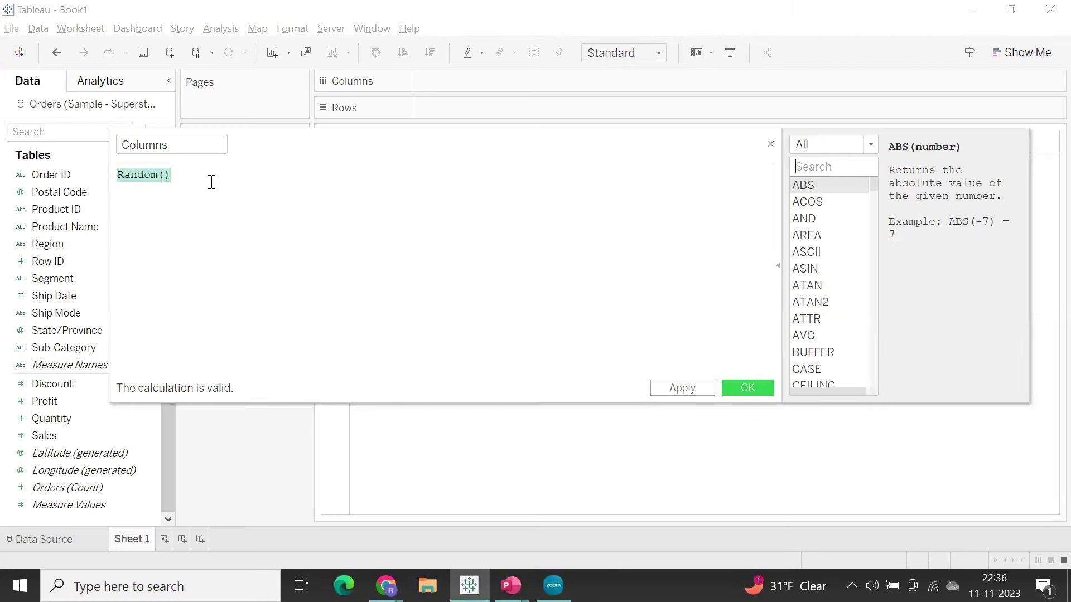
click(178, 180)
click(747, 387)
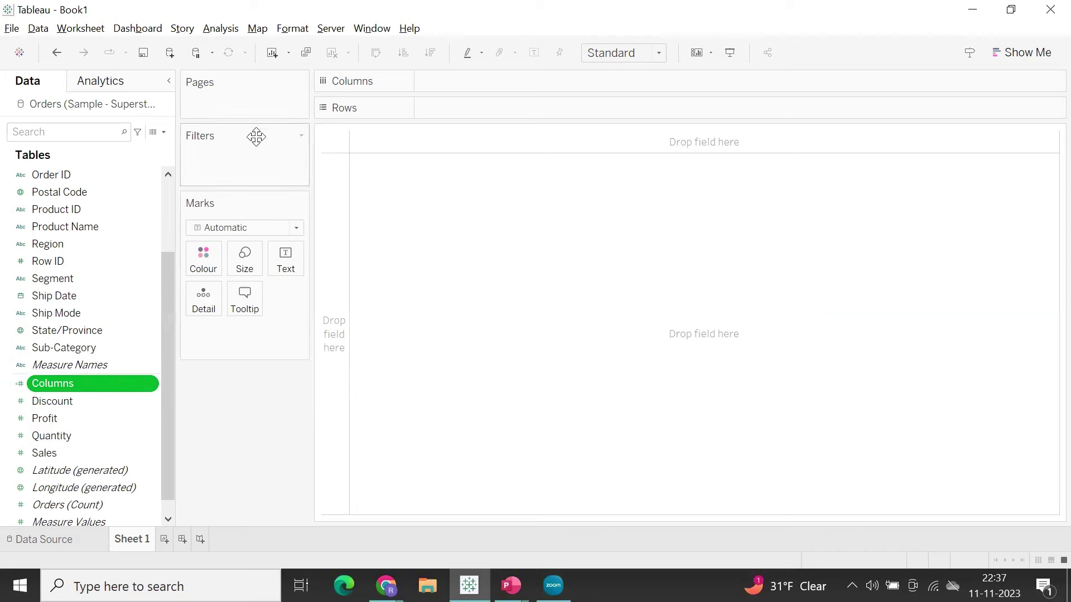
Create a Rows calculated field with the pasted Random() formula and apply it
click(164, 132)
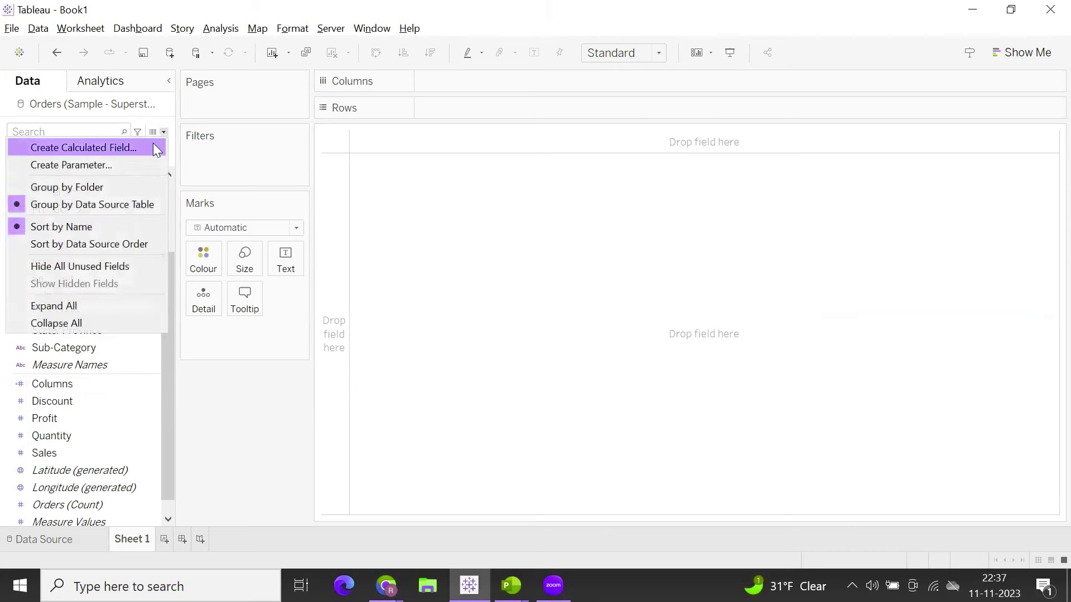
click(92, 148)
text(Random())
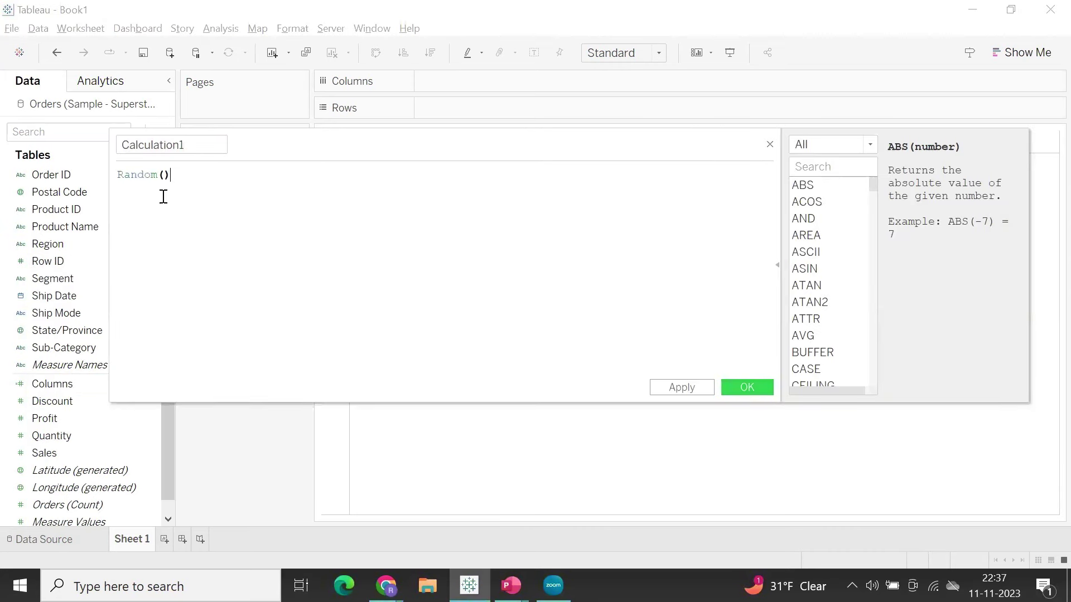
drag(199, 146, 97, 133)
text(Rows)
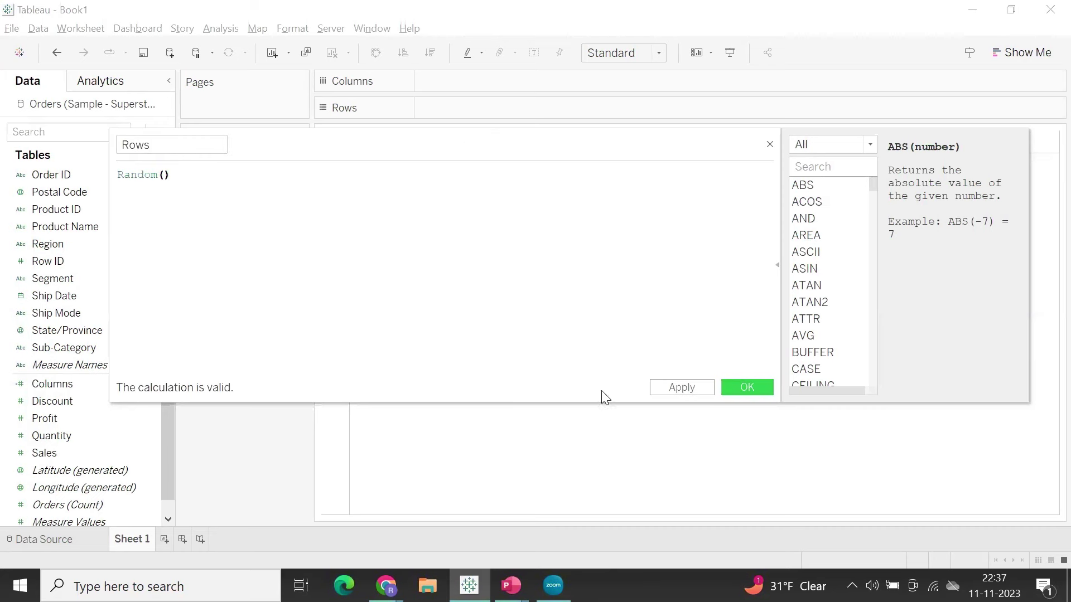
click(663, 391)
click(730, 388)
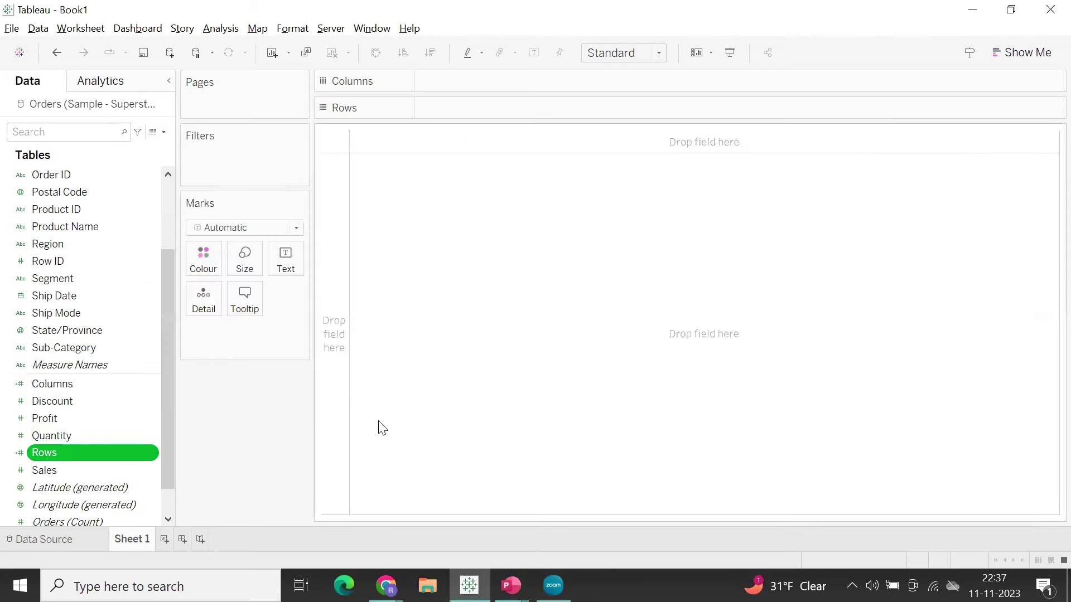
right_click(91, 383)
Edit the Columns formula to Random() * 2 and save it
click(129, 105)
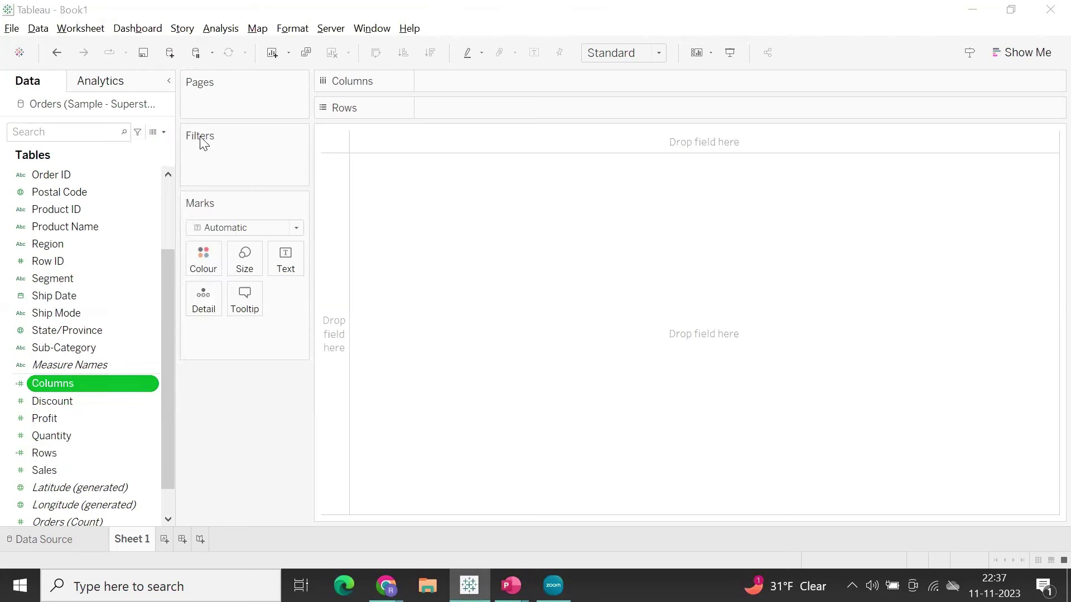
text(*)
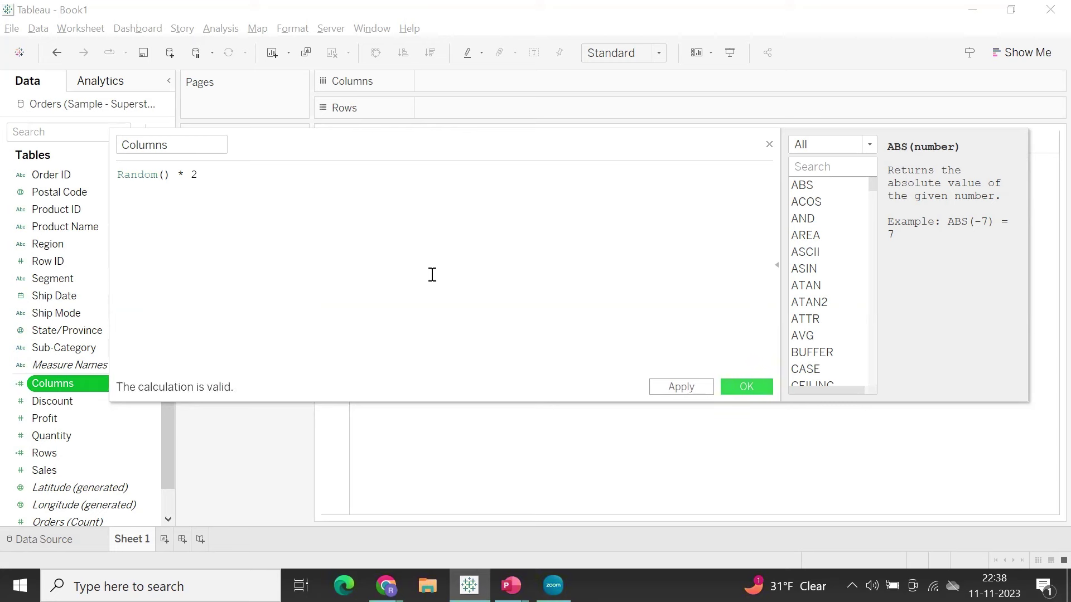
click(672, 388)
click(741, 387)
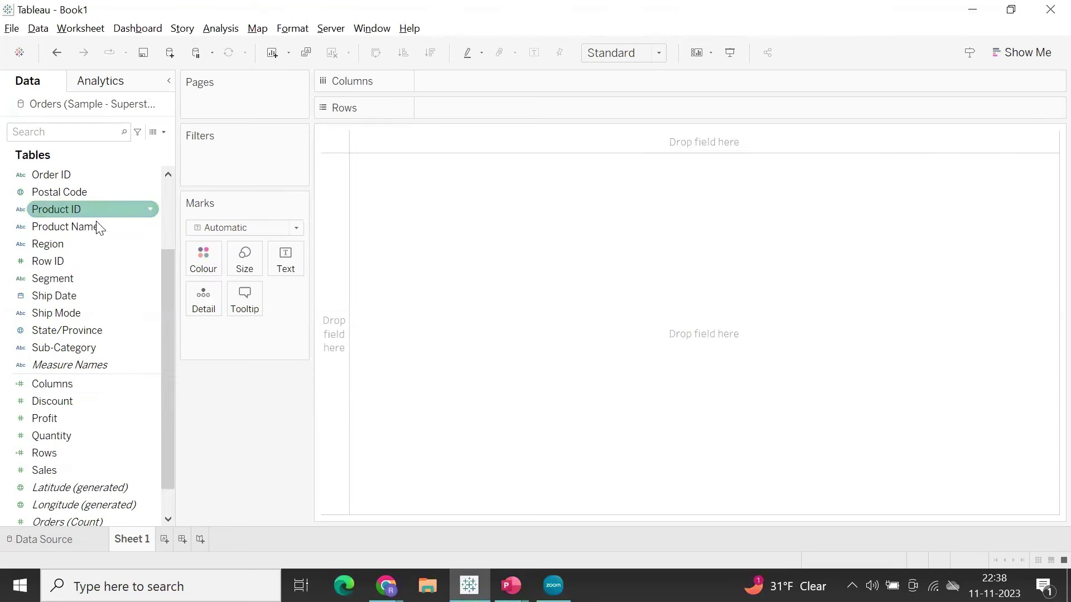
Place Columns on the Columns shelf and Rows on the Rows shelf, fitted to Entire View
drag(70, 386, 501, 88)
drag(47, 453, 490, 109)
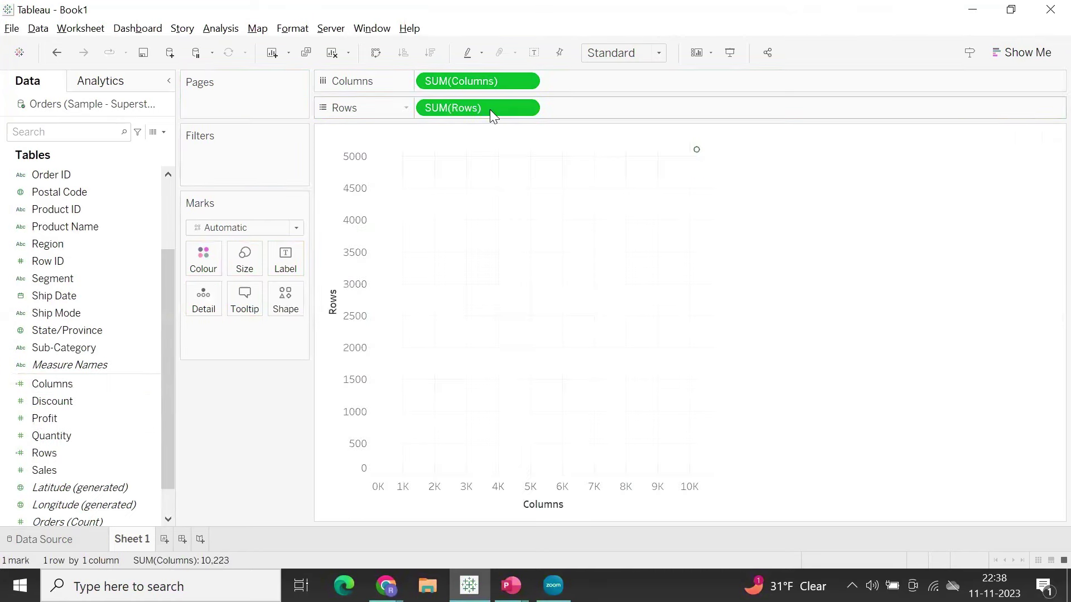
click(615, 53)
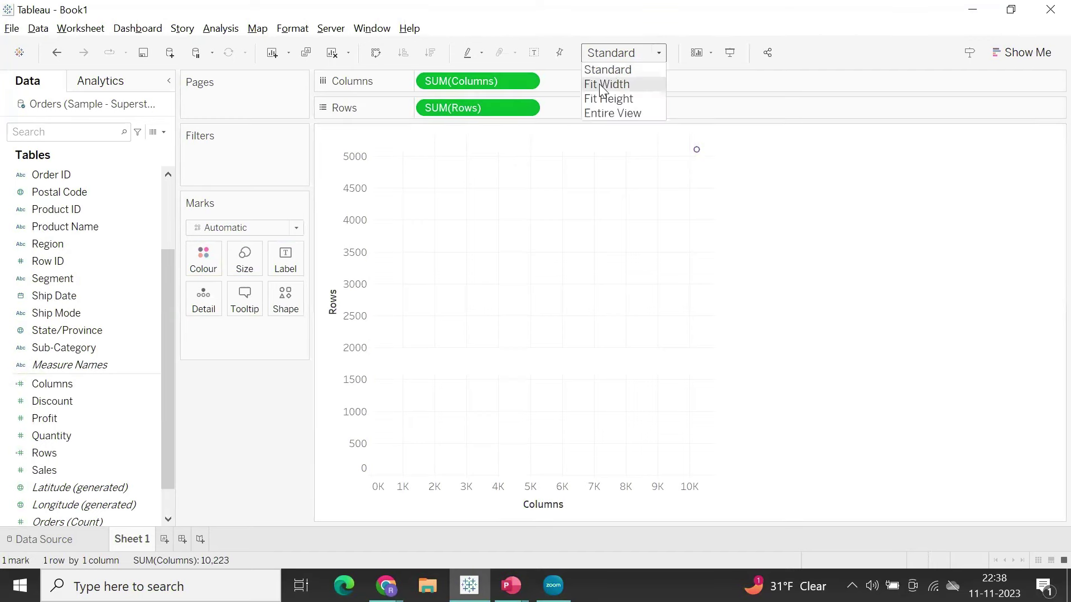
click(598, 111)
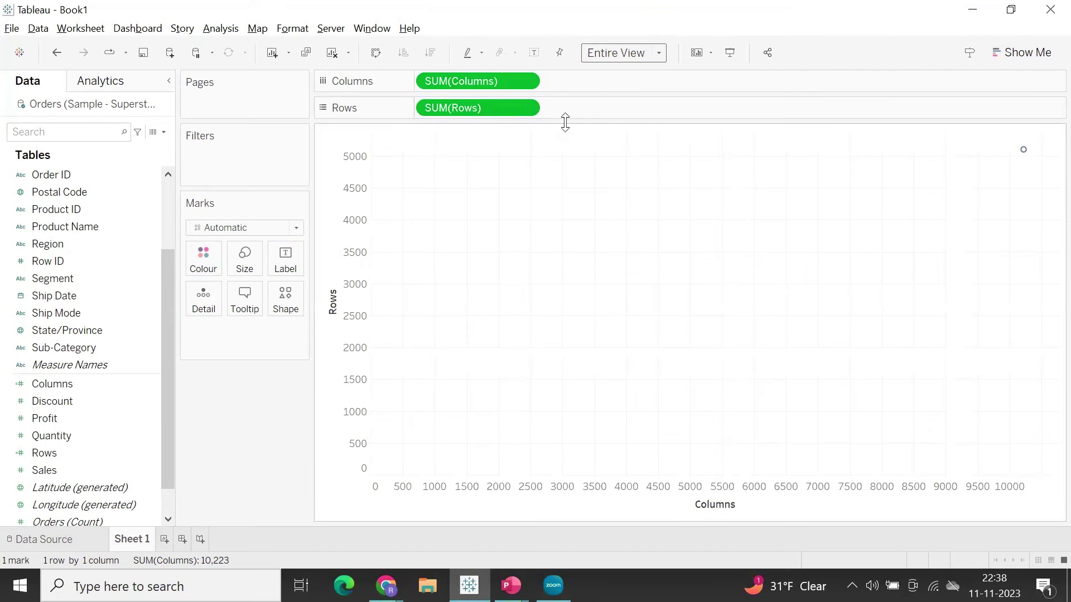
mouse_move(1024, 157)
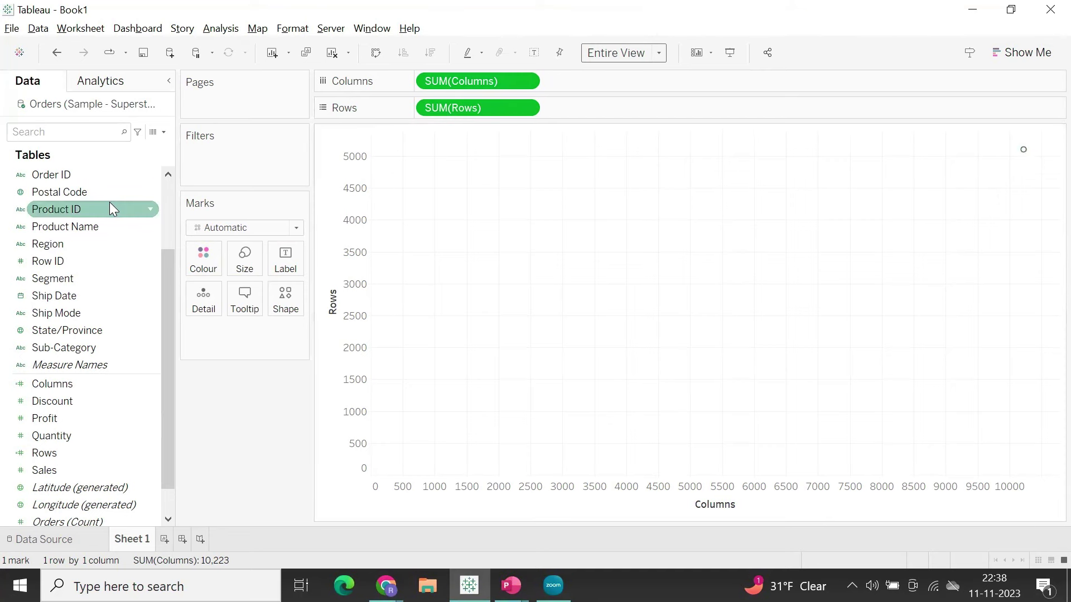
Add Sub-Category to the Columns shelf and to Colour on the Marks card
drag(68, 349, 417, 84)
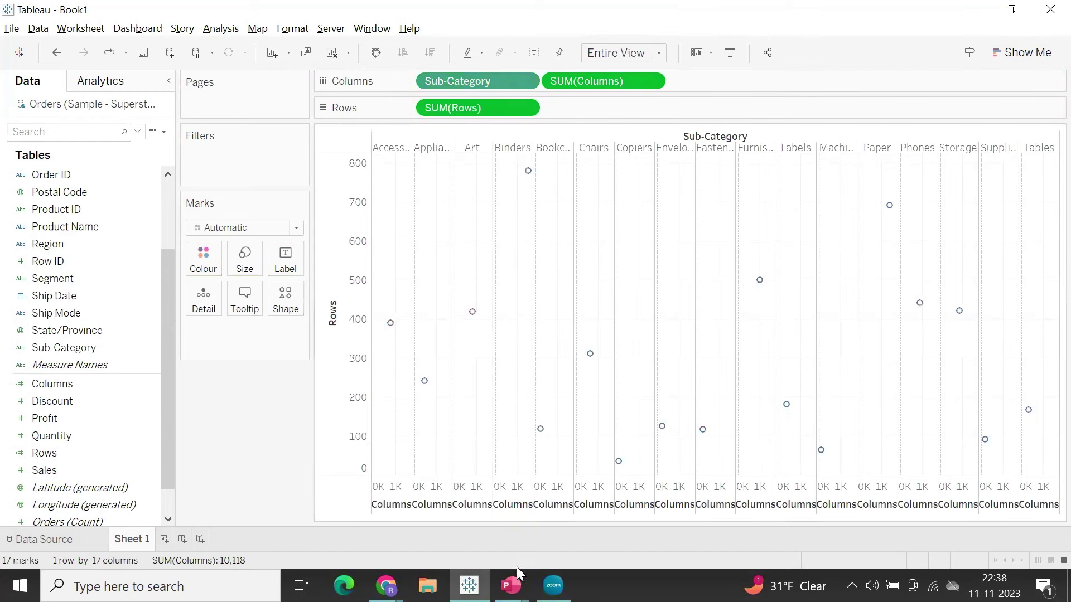
mouse_move(511, 586)
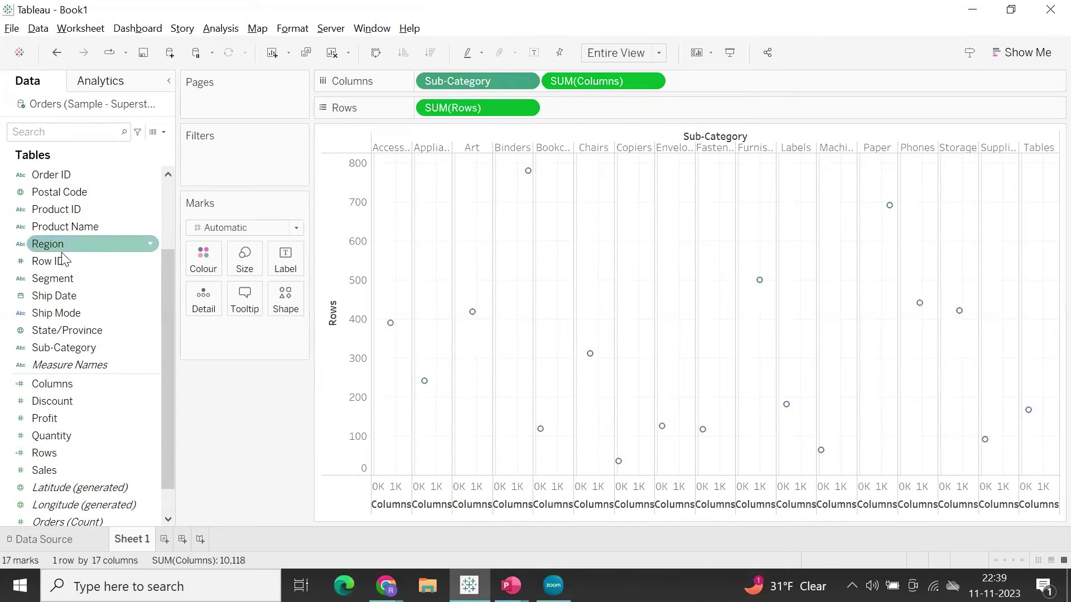
drag(60, 347, 205, 254)
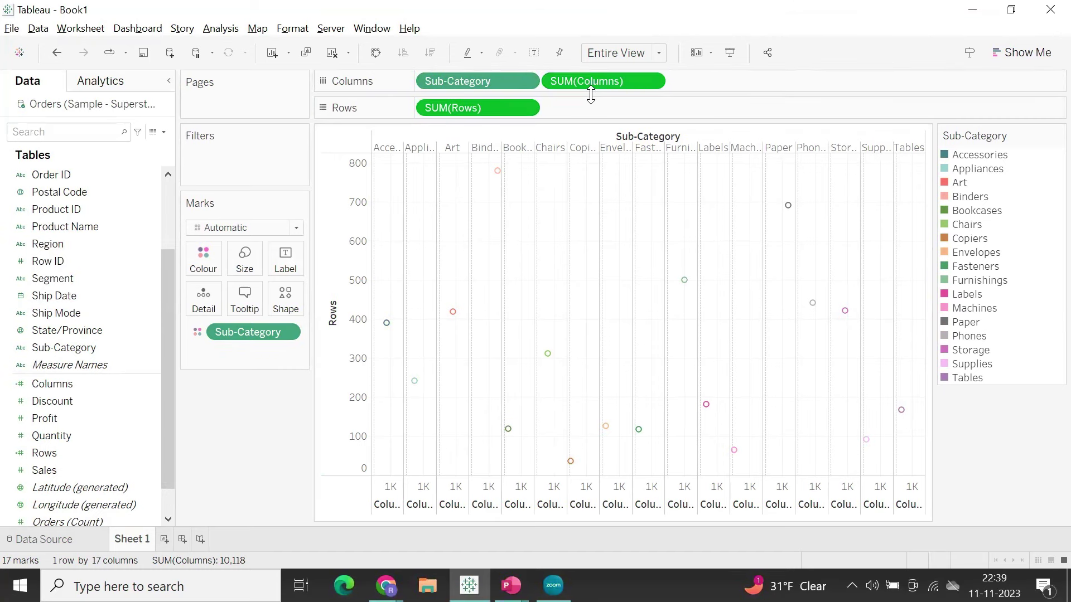
Convert the SUM(Columns) and SUM(Rows) pills from measures to dimensions
click(651, 81)
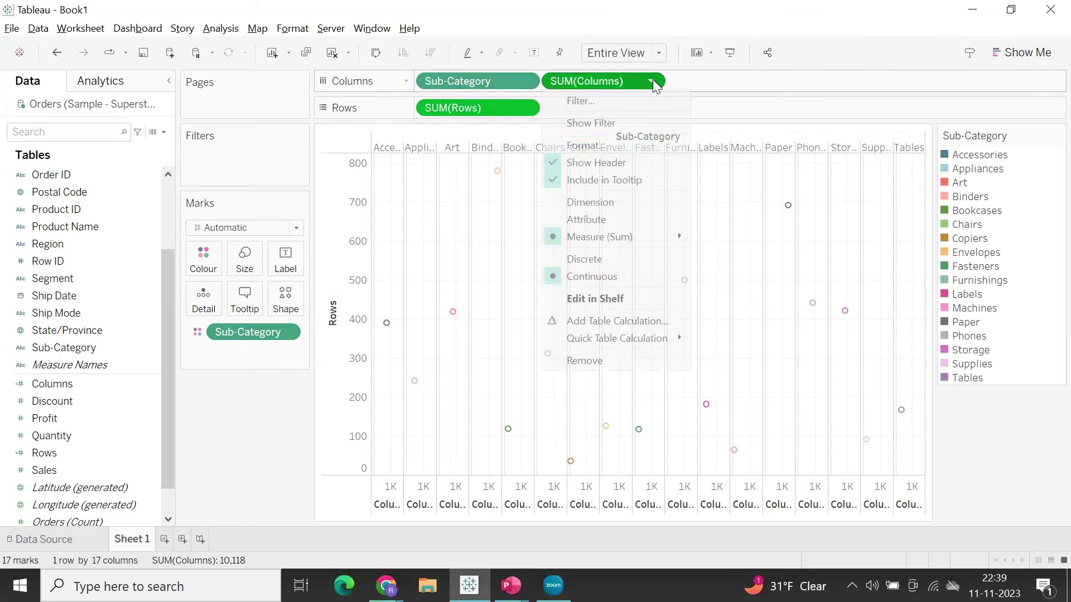
click(599, 206)
click(526, 107)
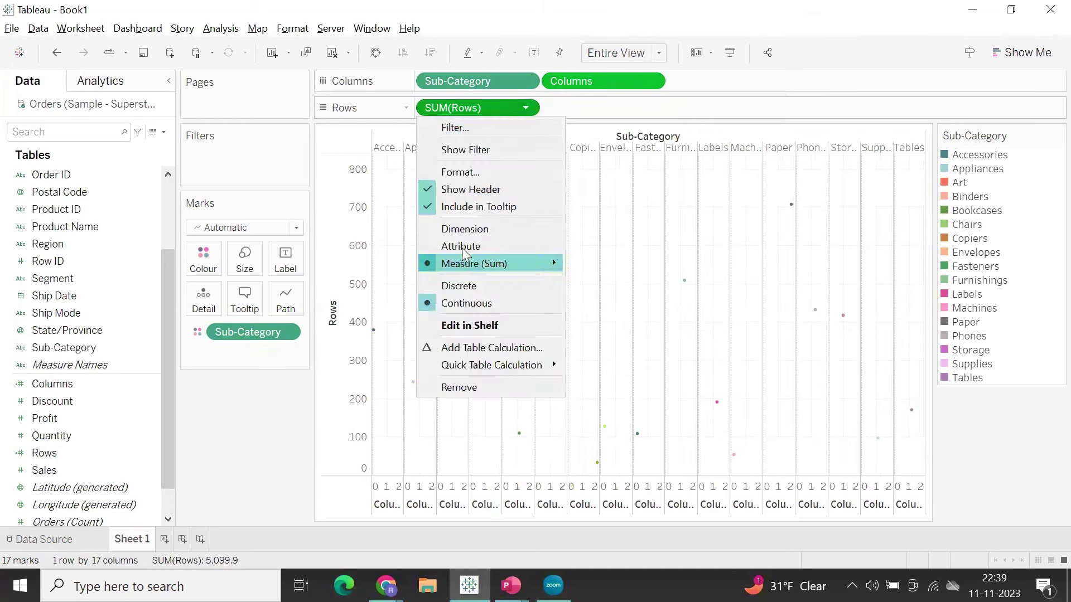
click(465, 230)
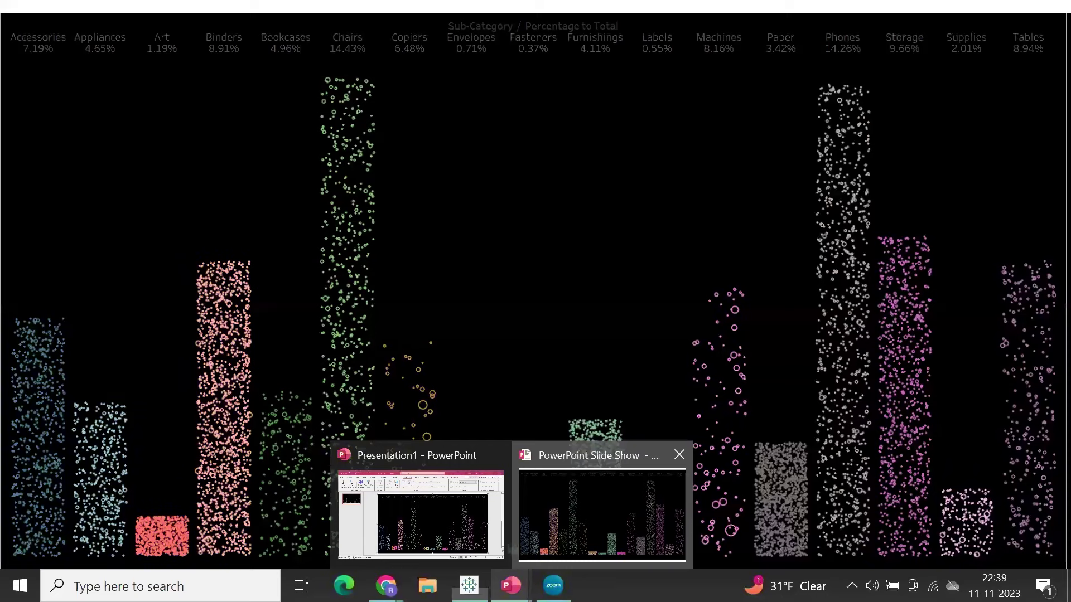
Show the finished chart slide show again, then switch back to Tableau
click(545, 535)
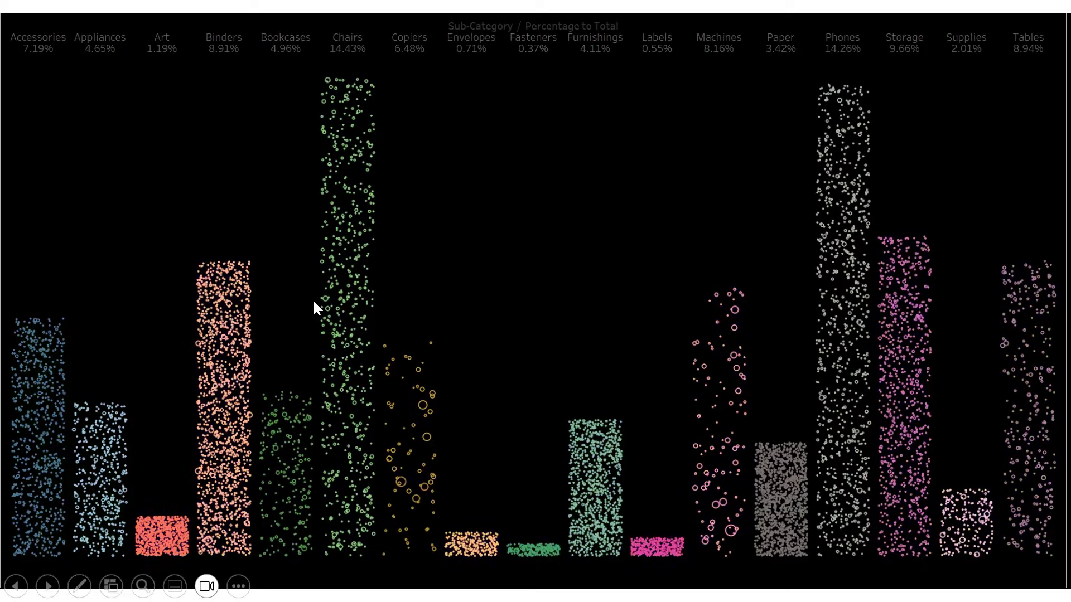
key(alt+Tab)
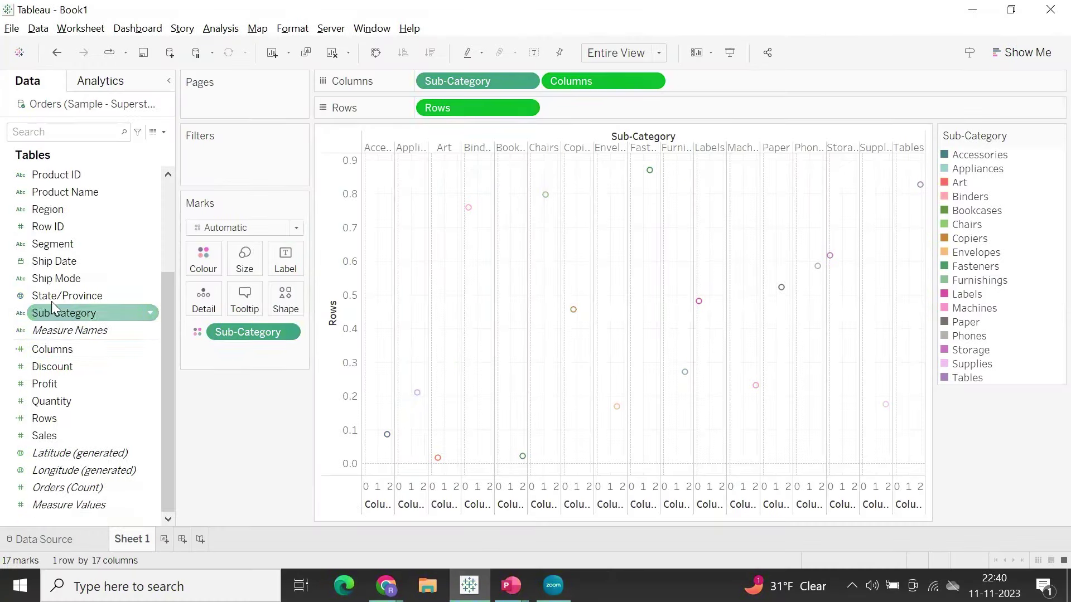
Add Product Name to Detail so each of the 1,849 products gets its own dot
drag(55, 193, 205, 300)
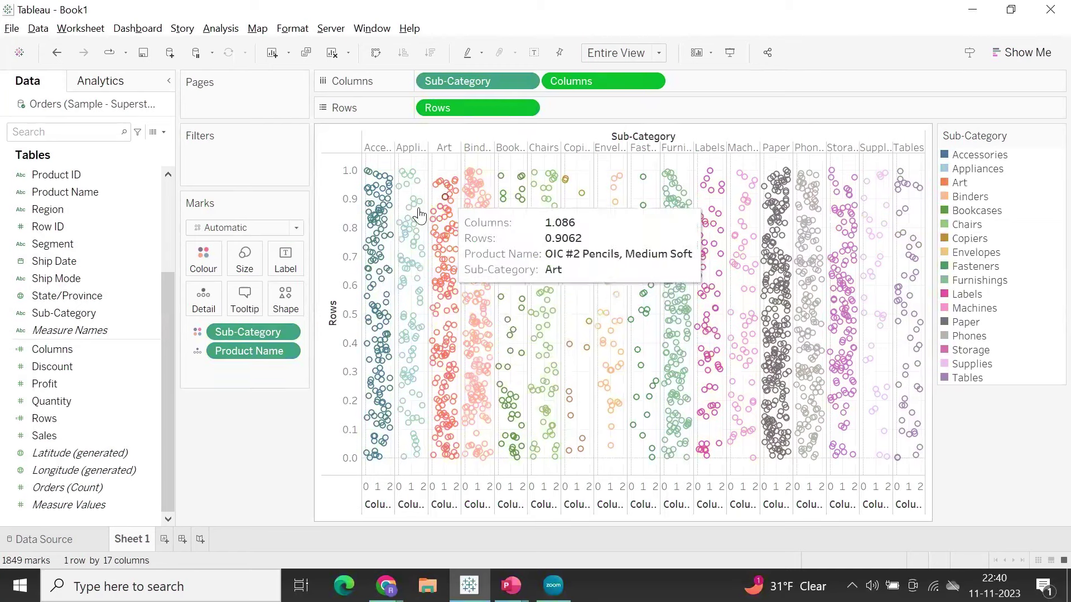
click(149, 364)
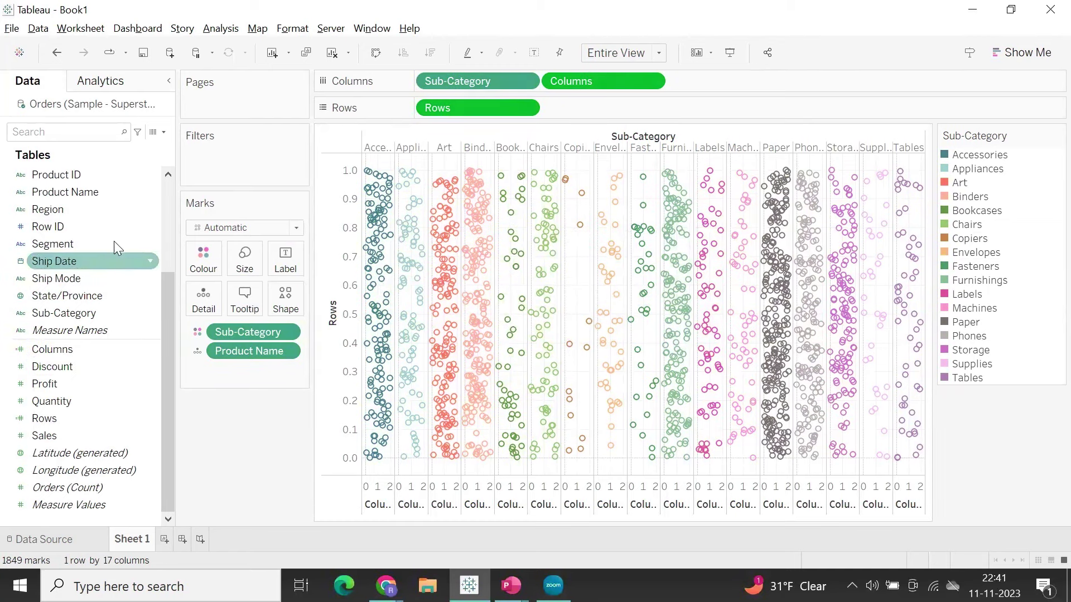
click(162, 132)
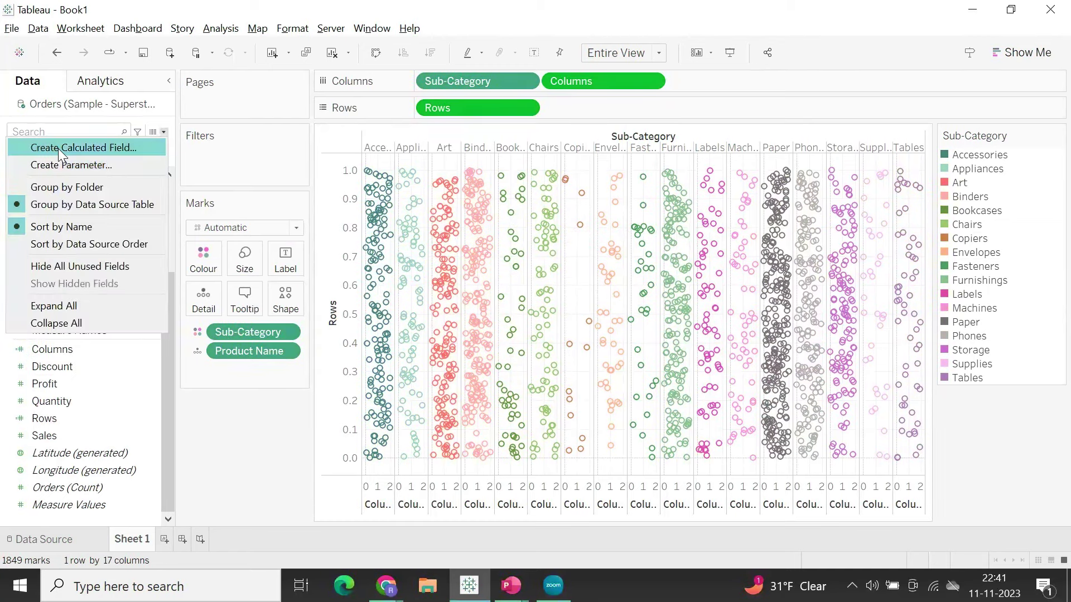
Begin a new calculated field with { FIXED [Sub-Category]: SUM([Sales])}
click(58, 148)
drag(325, 141, 435, 233)
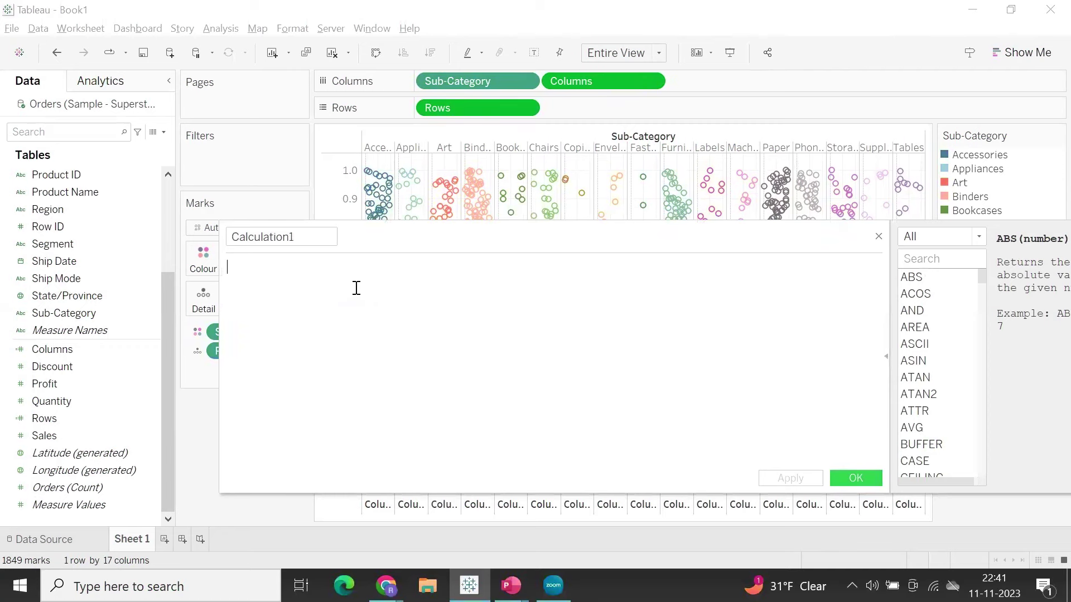
text(fi)
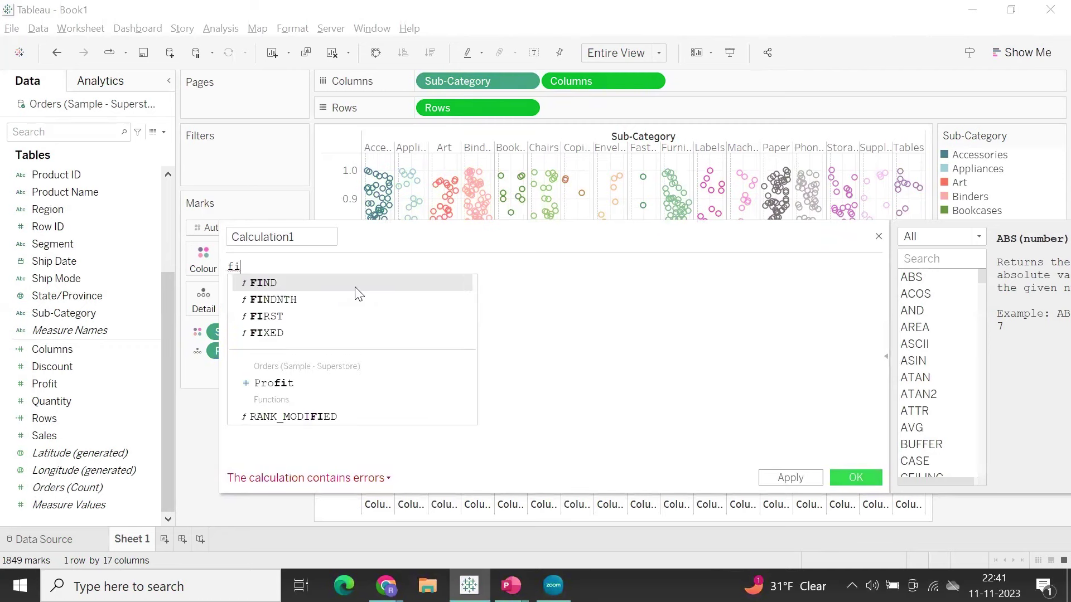
text(x)
click(355, 288)
text(sub)
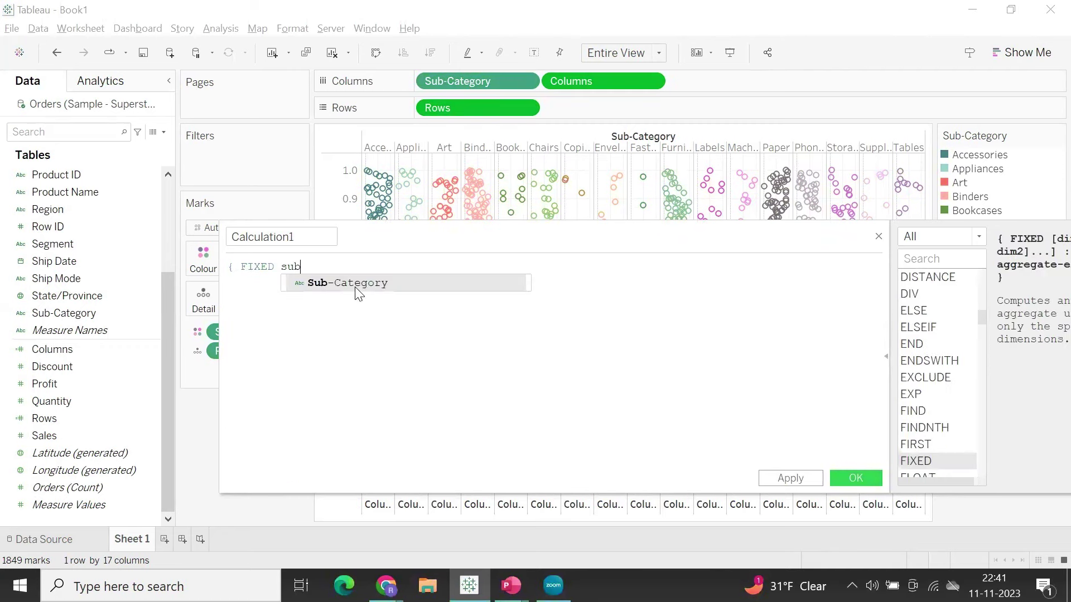
click(355, 287)
text(: sum([sa)
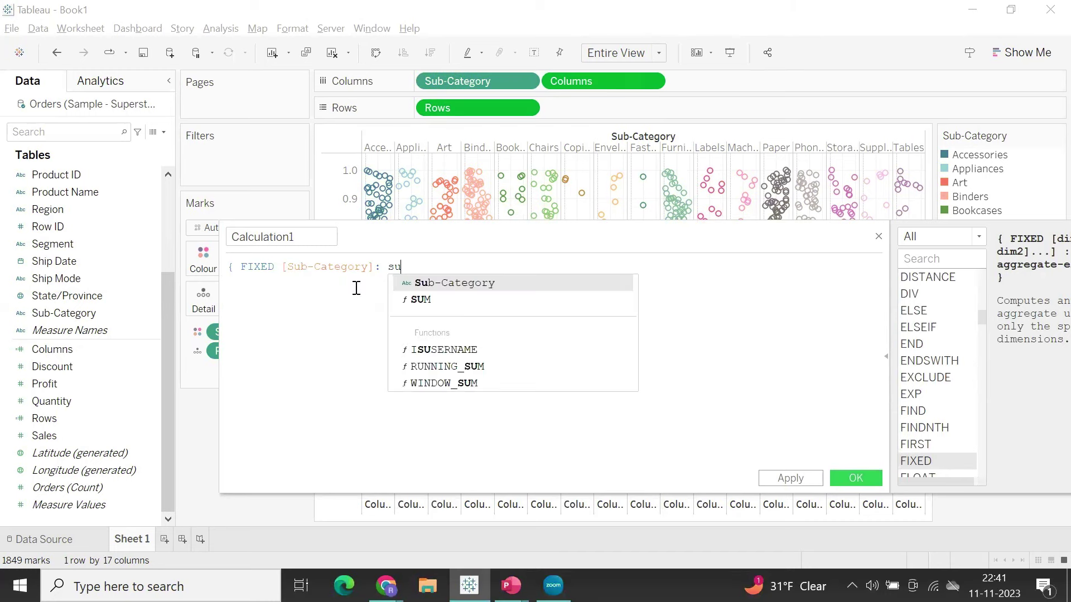
key(Return)
Divide by { FIXED : SUM([Sales])} and start naming the field '% of Total'
text())
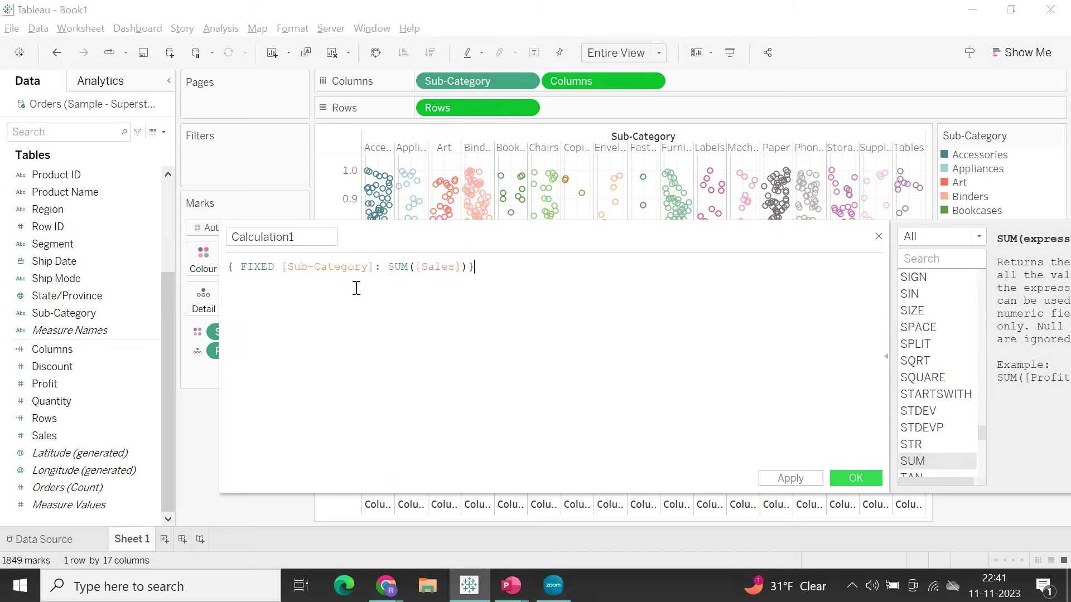
text(} / fi)
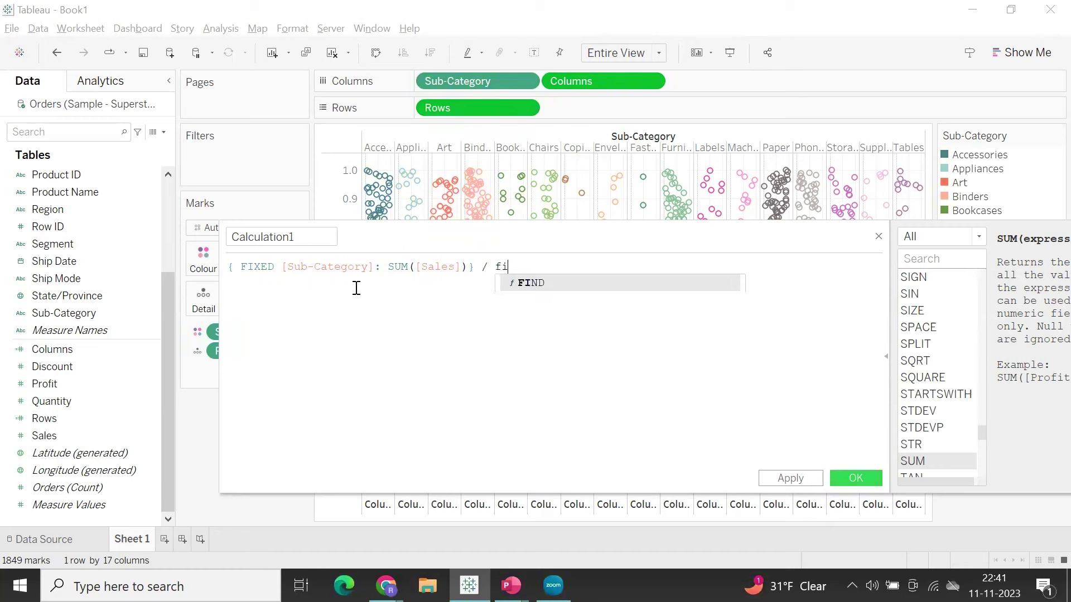
text(x)
key(Return)
text(:)
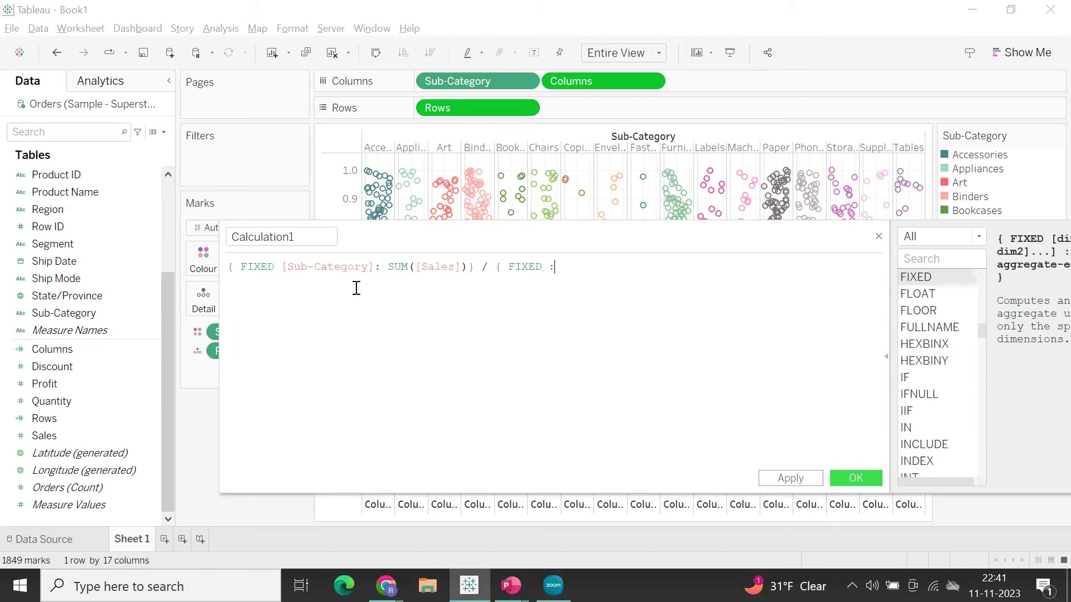
text( sum)
key(Return)
text(sal)
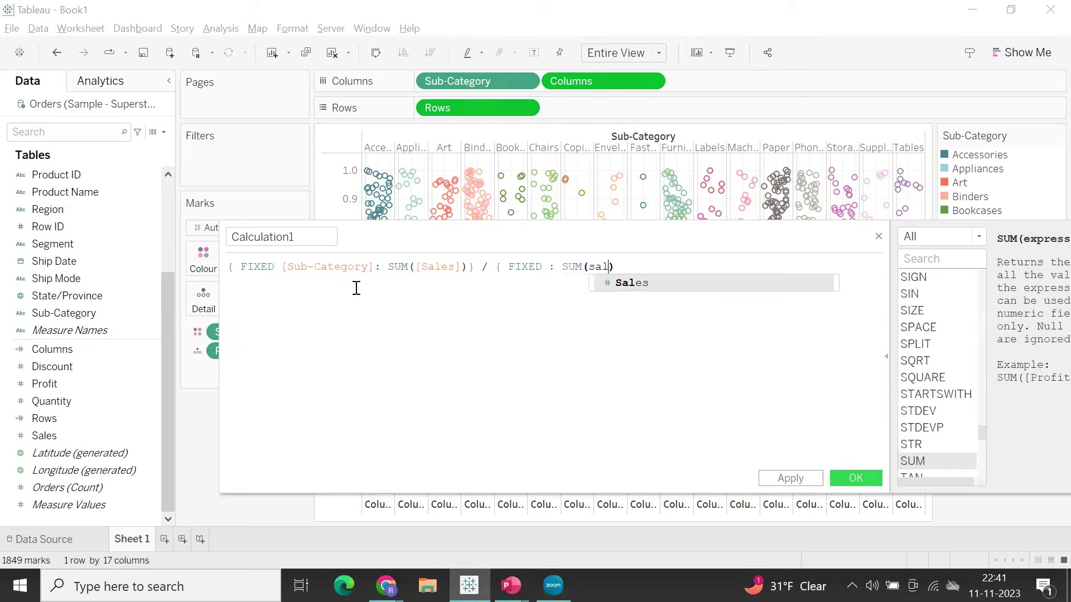
key(Return)
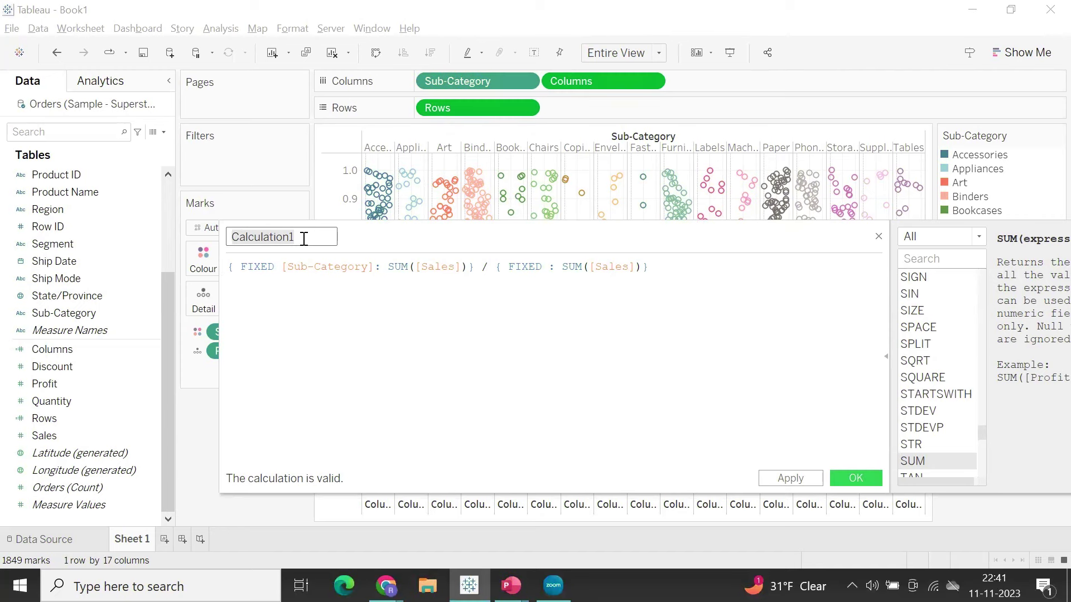
text(%)
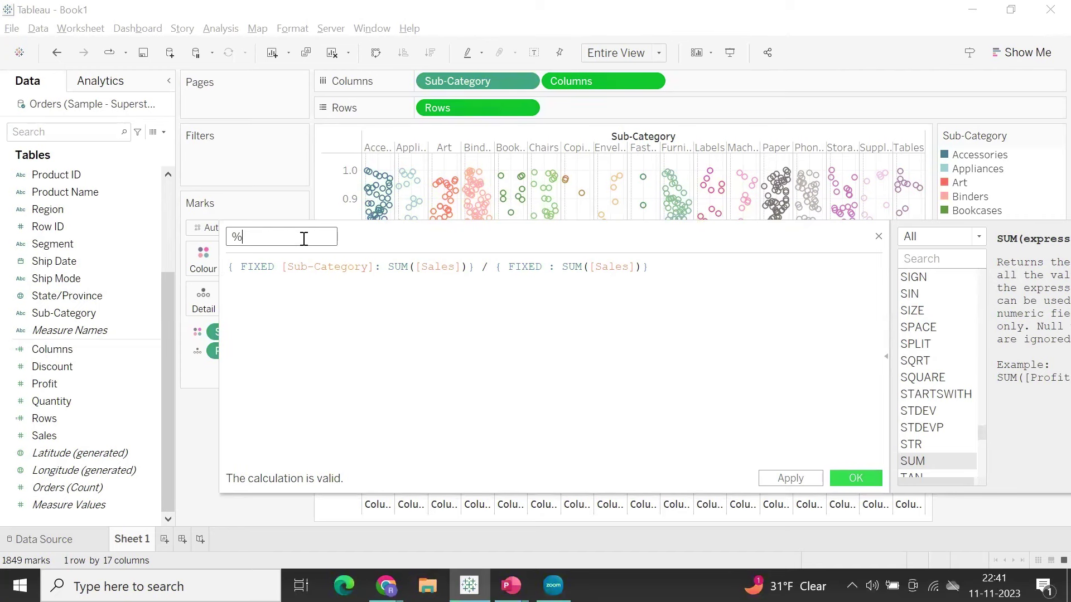
text( of zto)
key(BackSpace)
key(BackSpace)
Name the calculated field '% of Total' and save it
text(Tota)
click(806, 479)
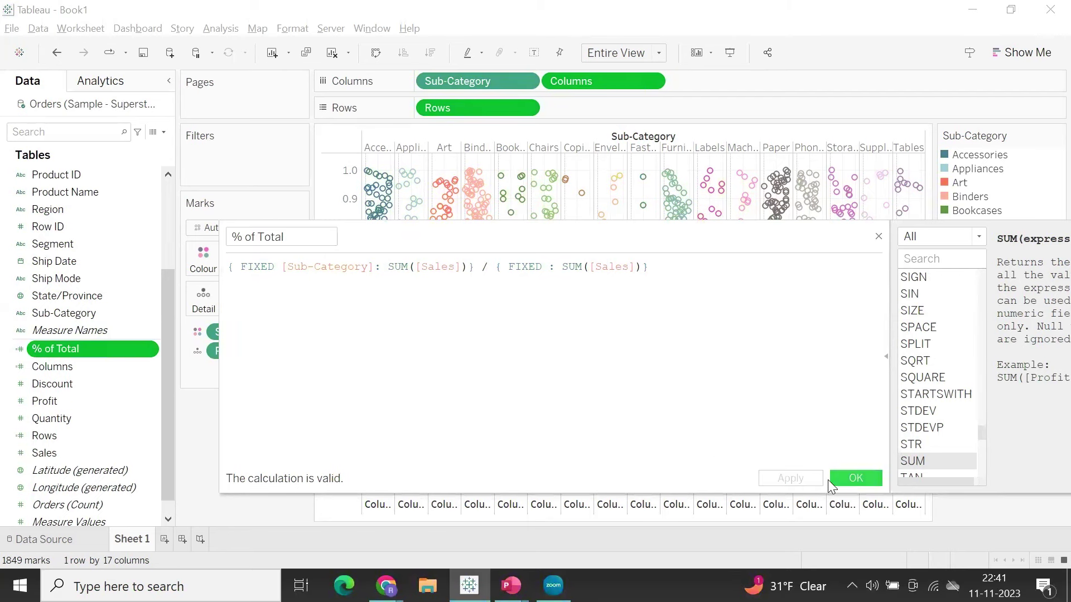
click(837, 478)
Place SUM(% of Total) on Columns right after Sub-Category, giving 34 columns
drag(87, 350, 514, 121)
drag(540, 87, 539, 87)
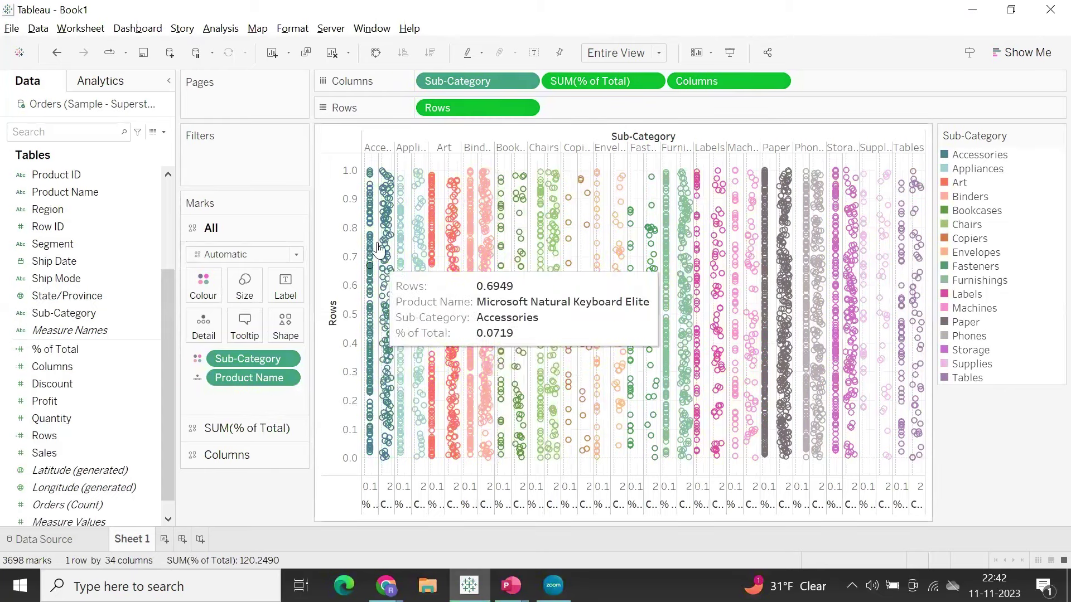
mouse_move(369, 176)
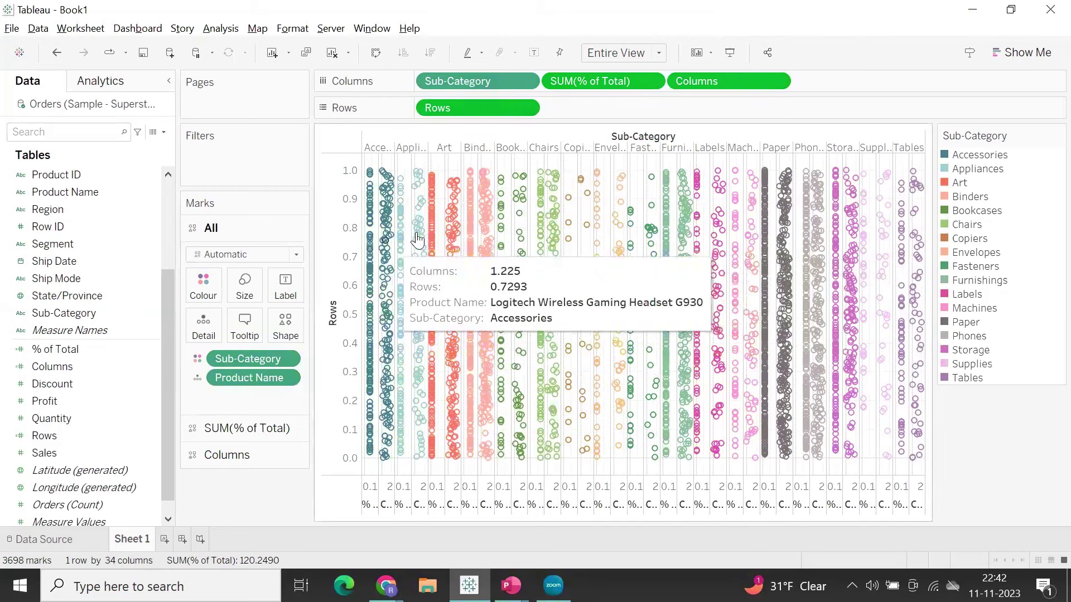
click(651, 82)
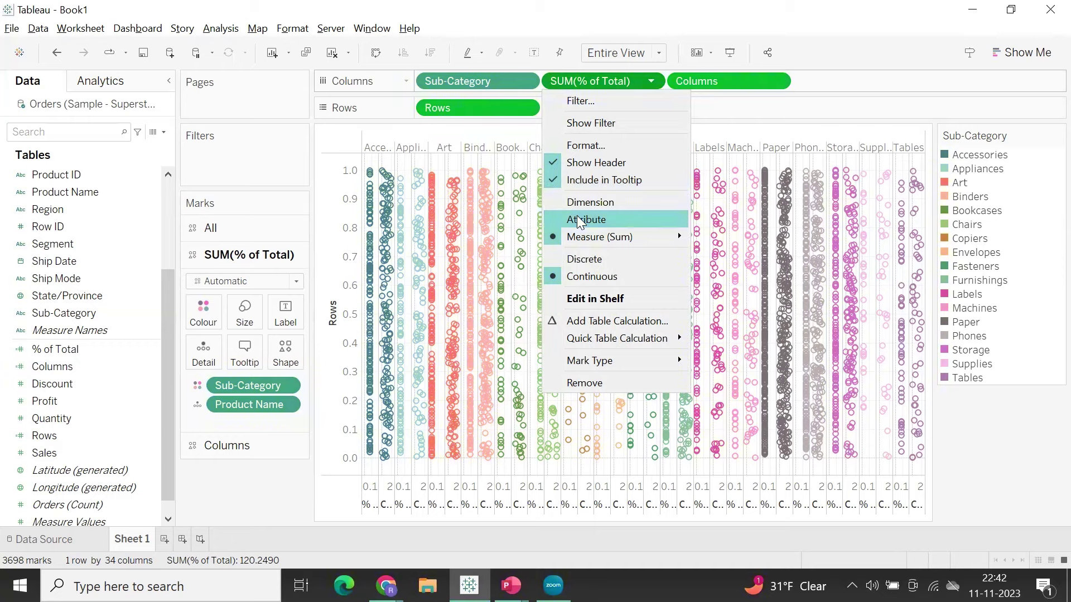
Make SUM(% of Total) discrete so shares like 0.07 head the columns, and open its formatting
click(579, 260)
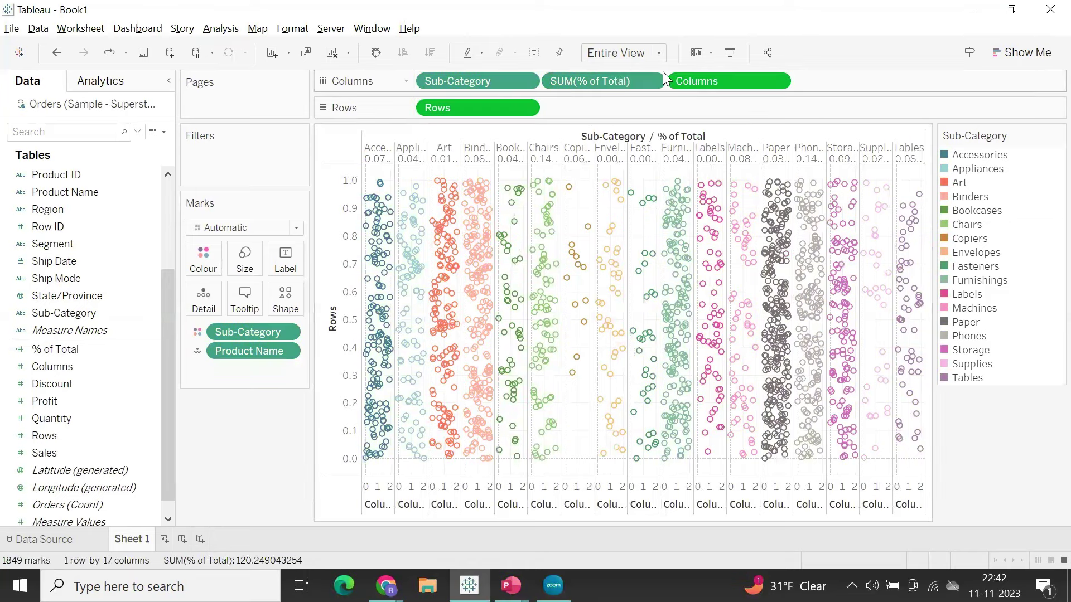
click(650, 82)
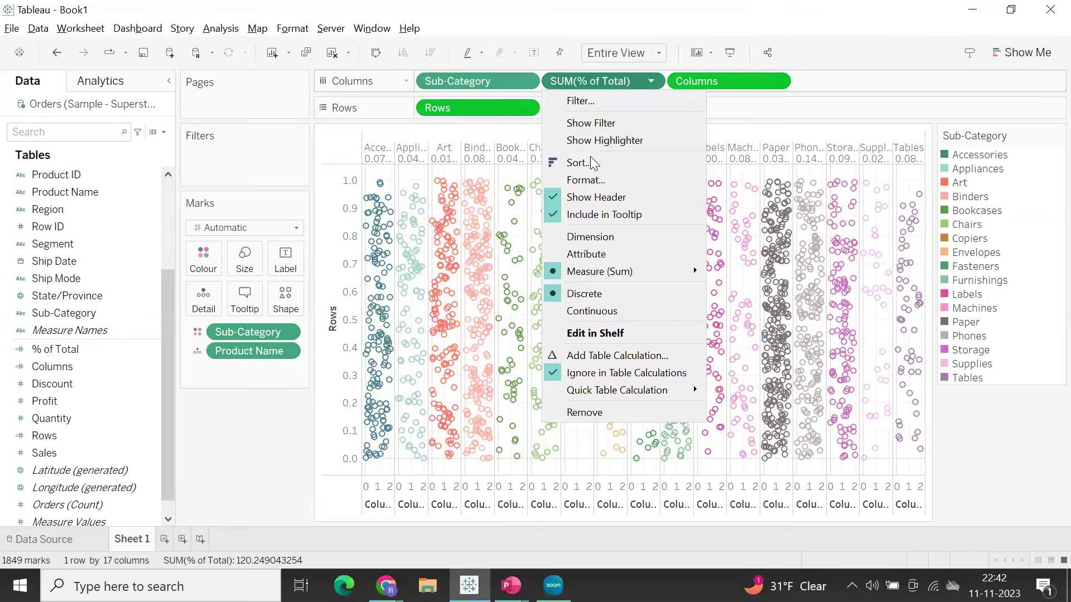
click(580, 182)
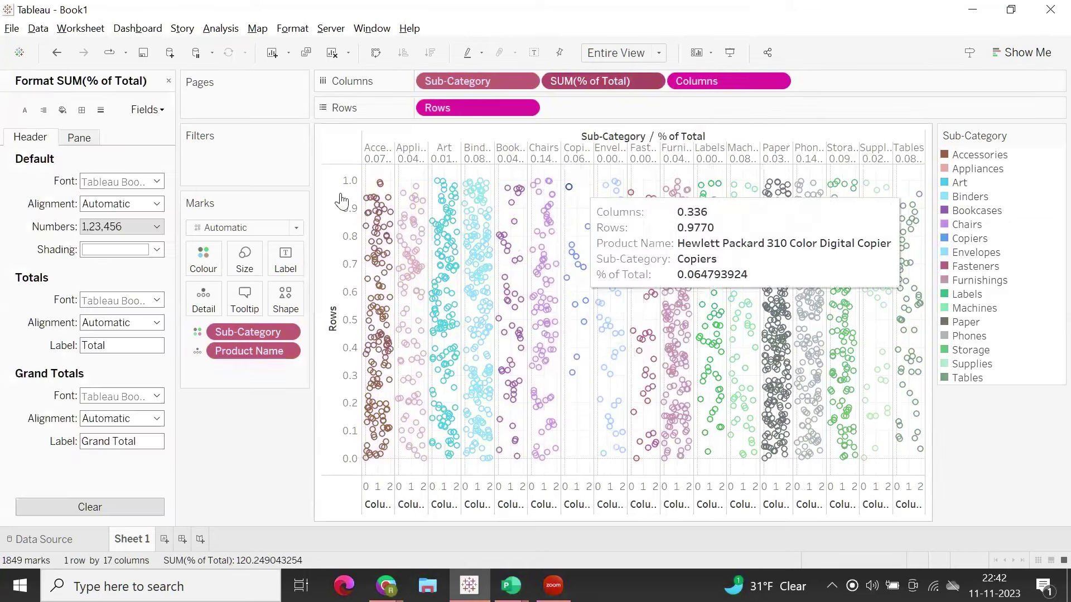
Format the % of Total headers as Percentage (e.g. 7.19%) and close the Format pane
click(141, 228)
click(129, 321)
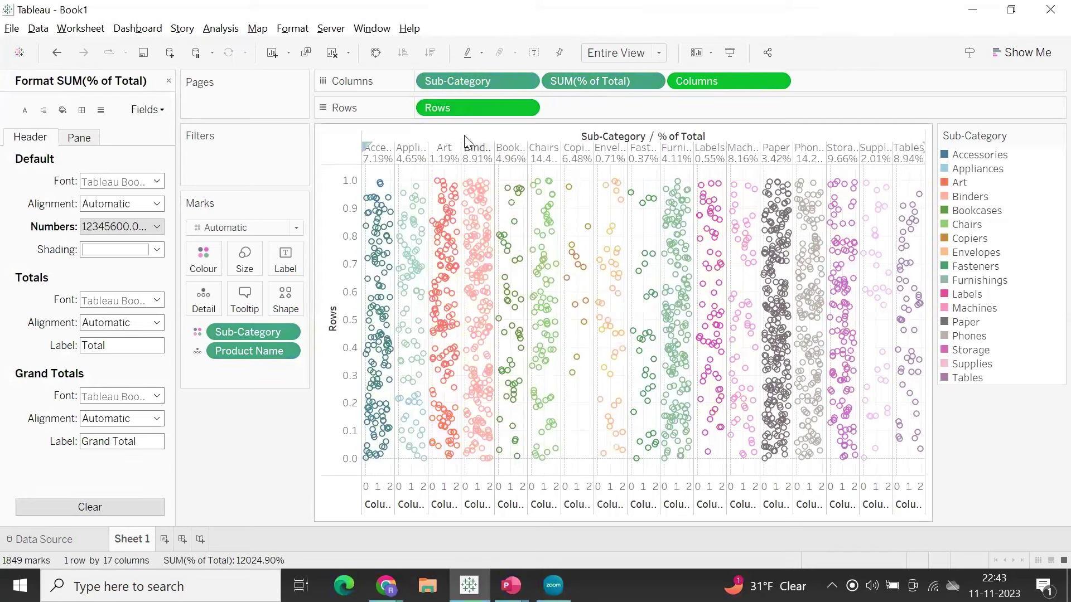
mouse_move(527, 195)
click(168, 82)
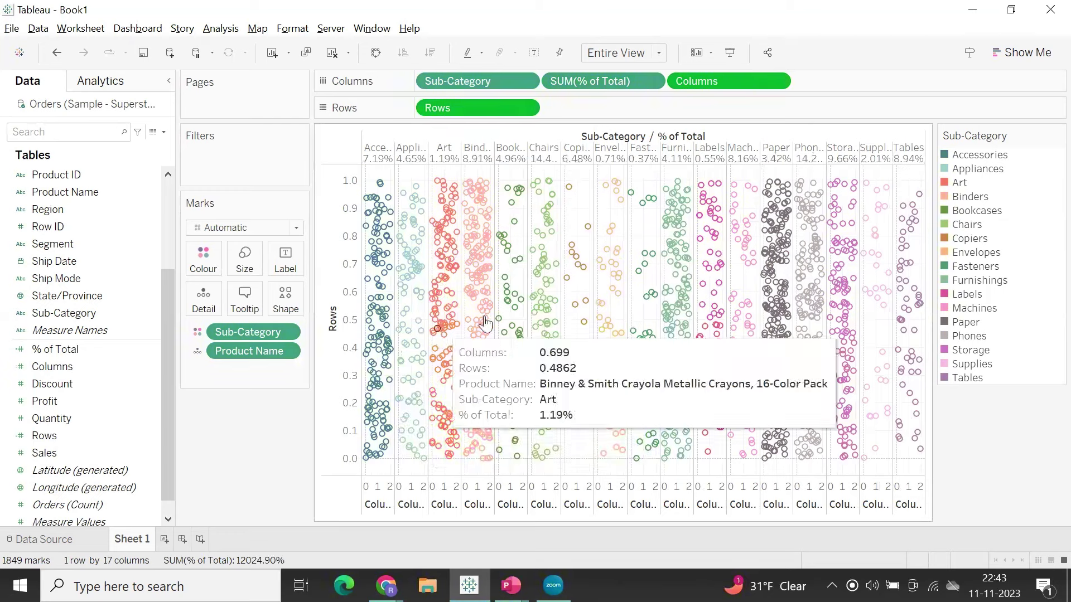
Edit the Rows jitter calculation to multiply Random() by the [% of Total] field
click(98, 453)
click(93, 437)
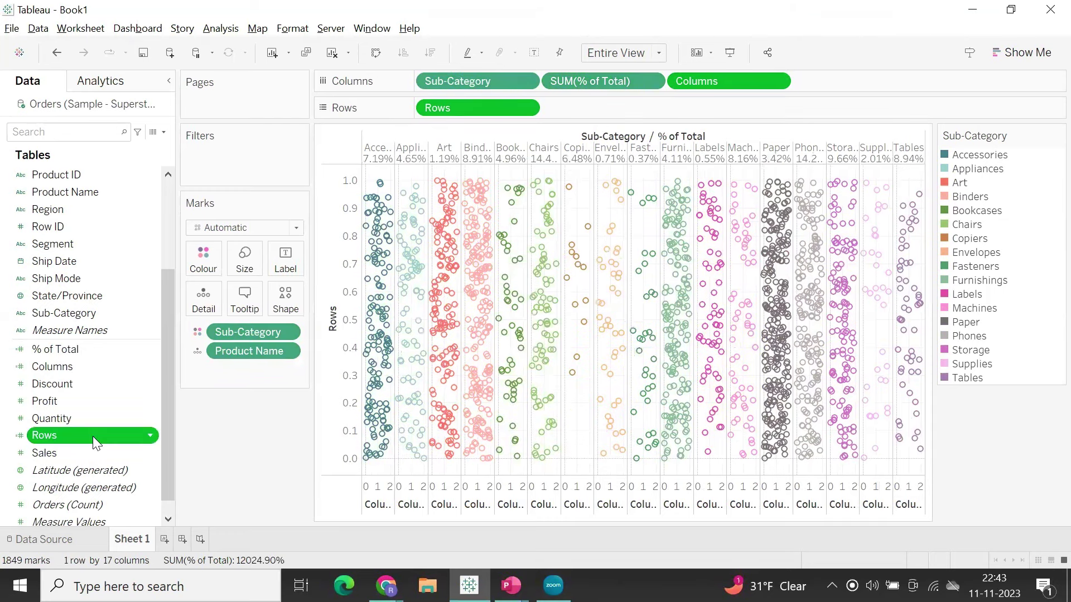
right_click(93, 436)
click(182, 156)
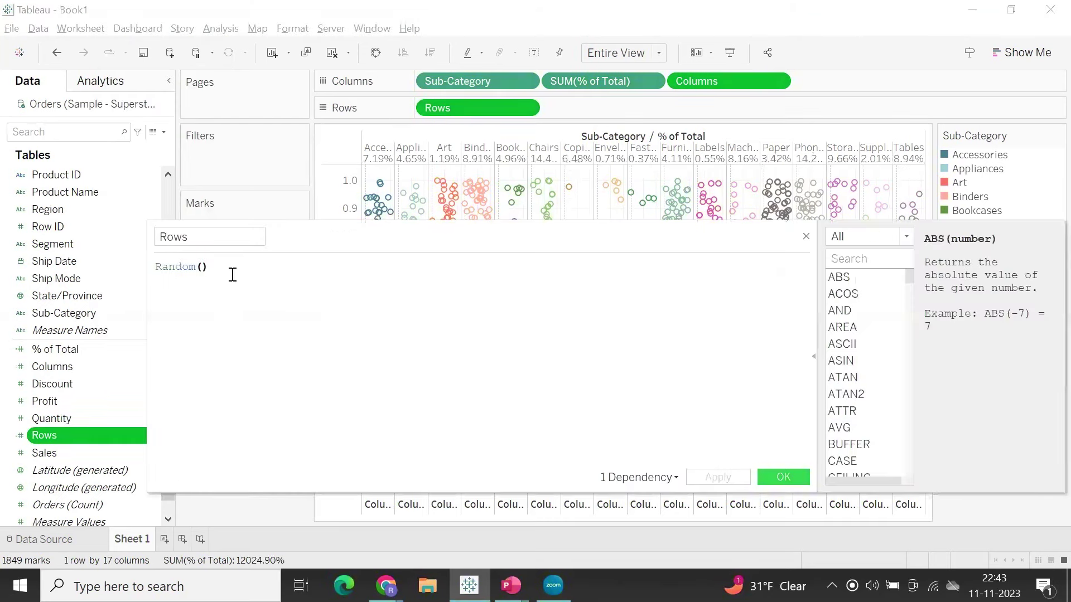
text(* .)
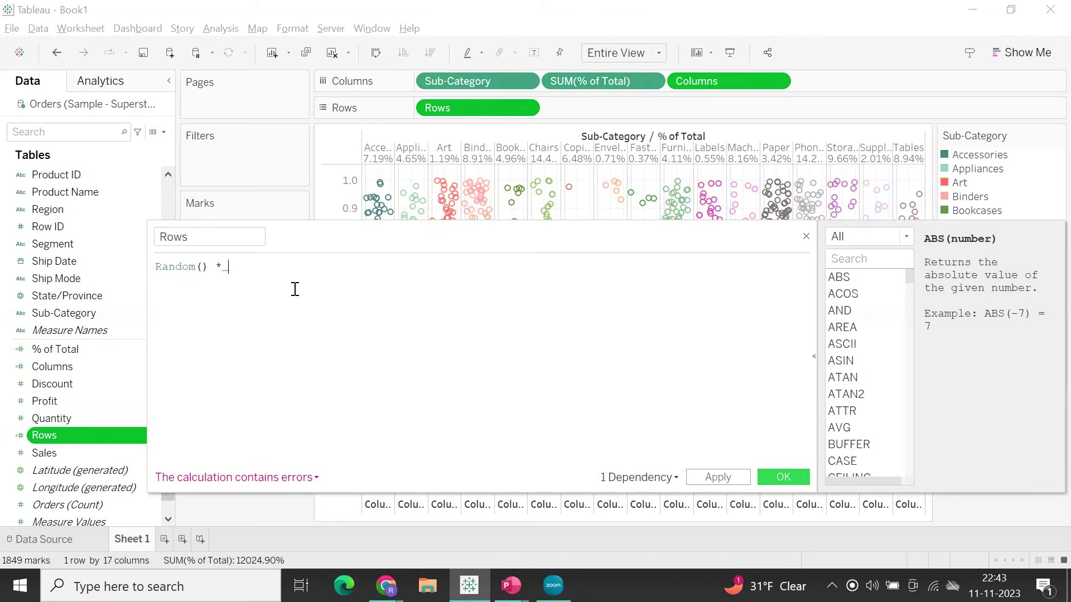
text( of)
click(291, 304)
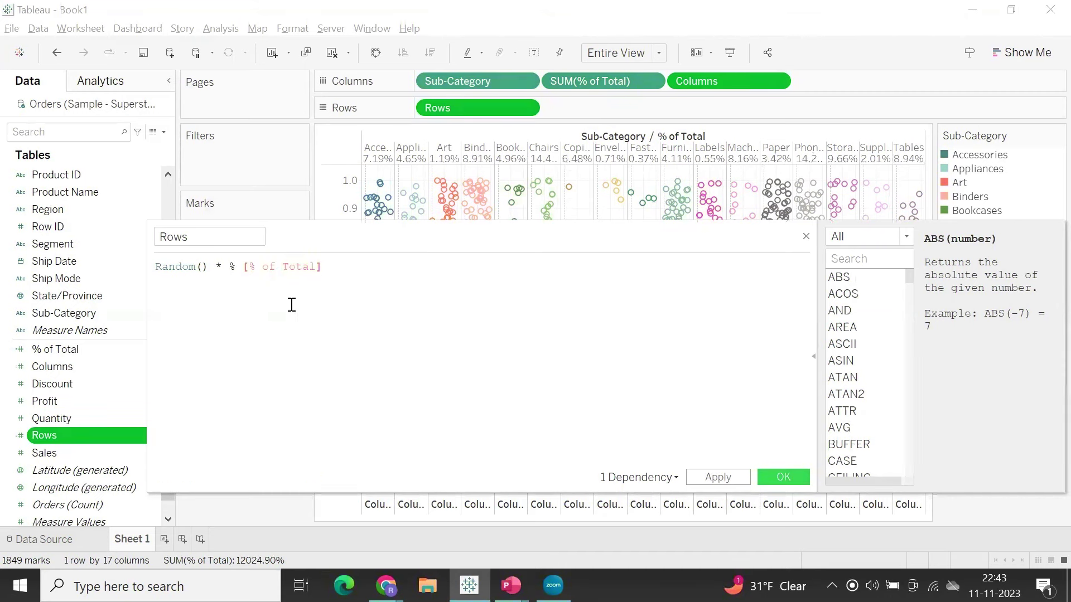
click(770, 480)
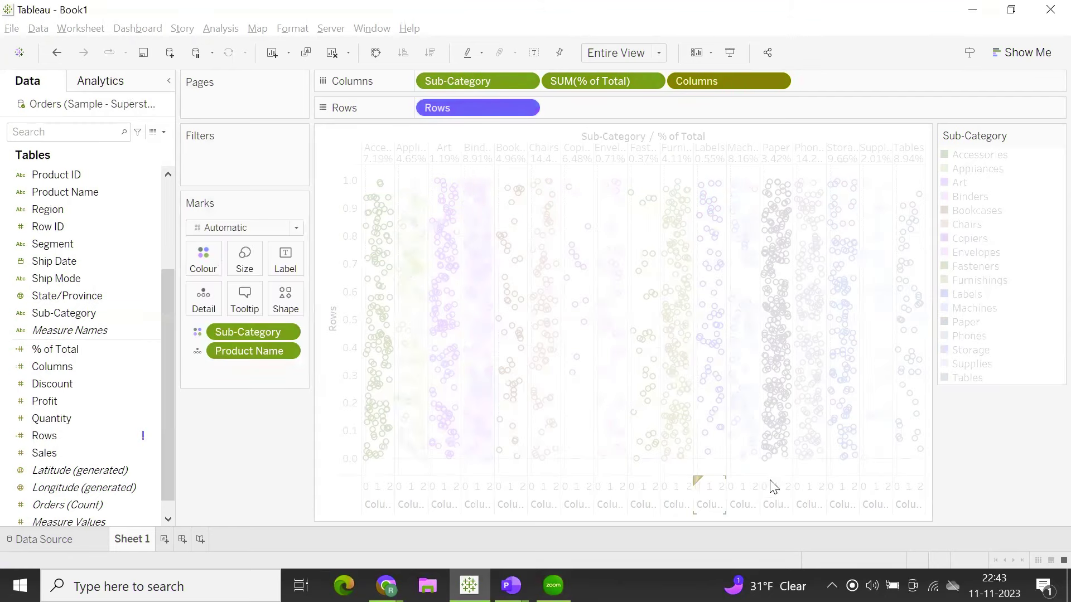
Remove the stray % so the Rows formula reads Random() * [% of Total], and apply it
click(526, 109)
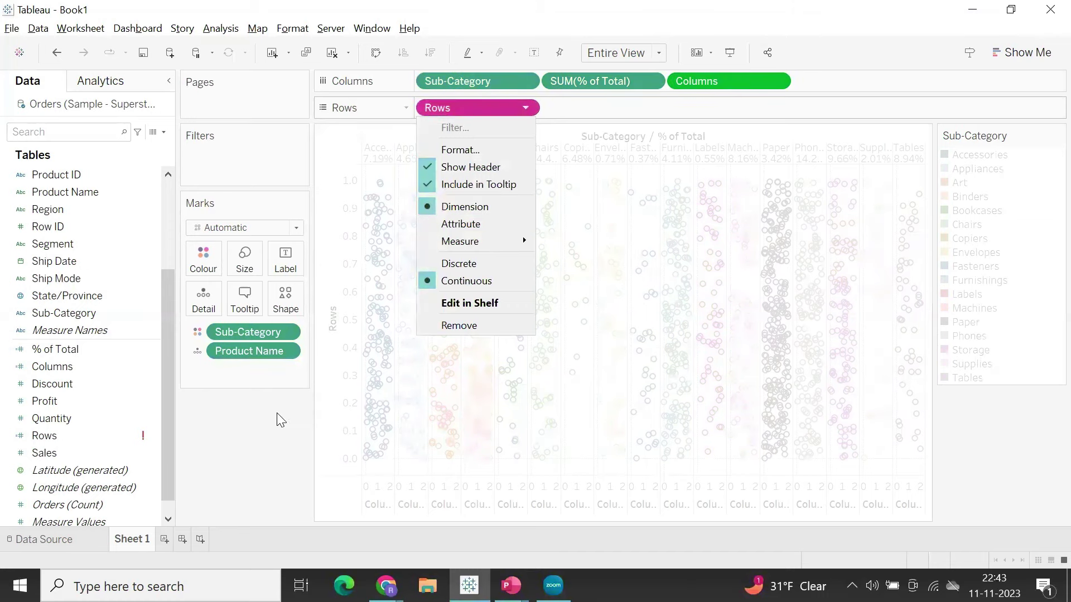
click(273, 430)
mouse_move(527, 110)
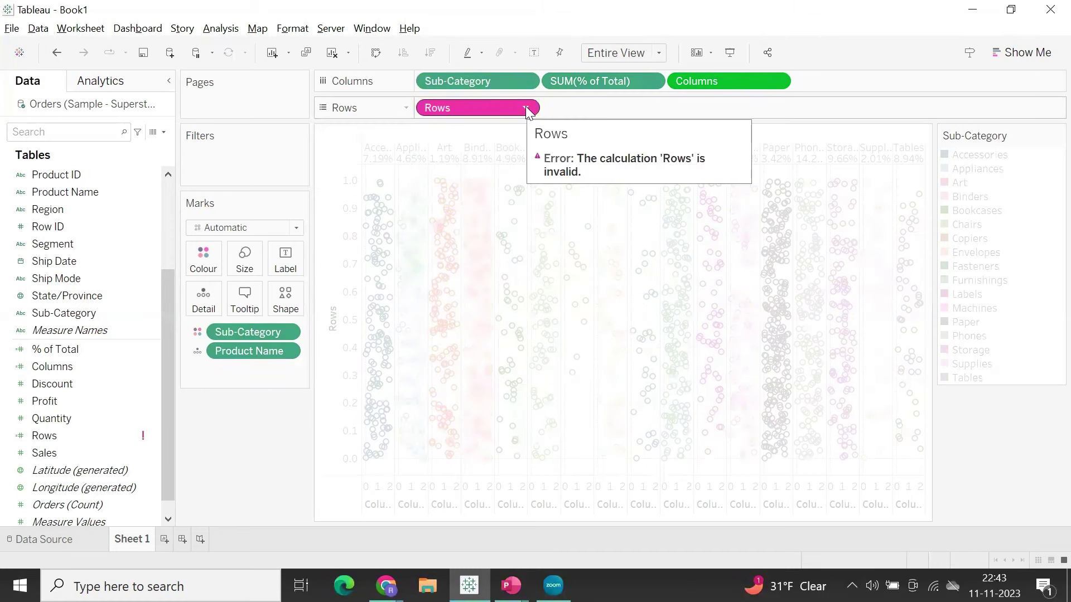
mouse_move(63, 434)
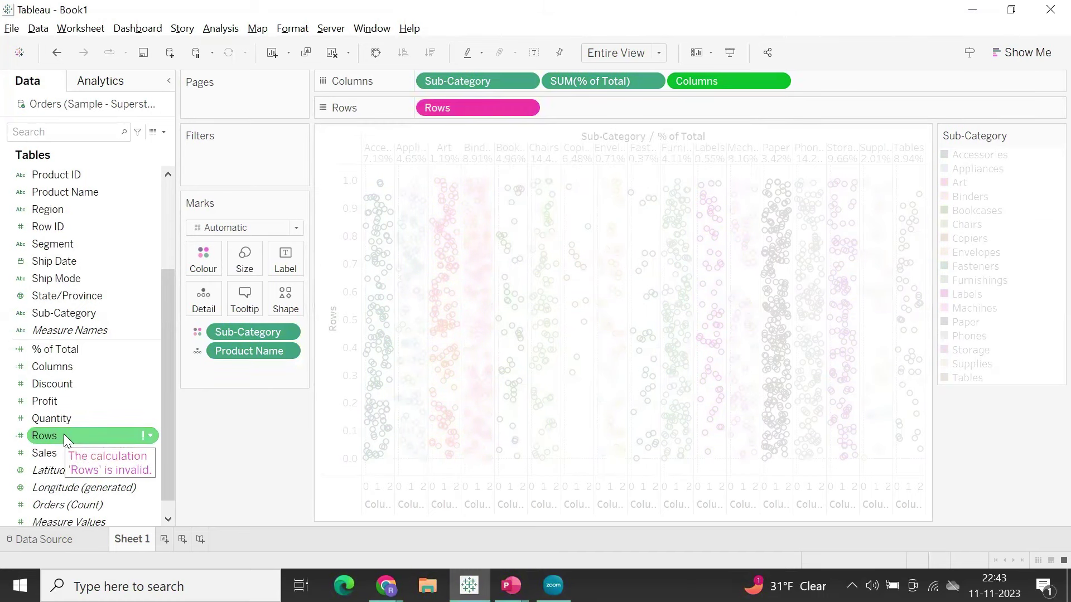
right_click(63, 434)
click(121, 156)
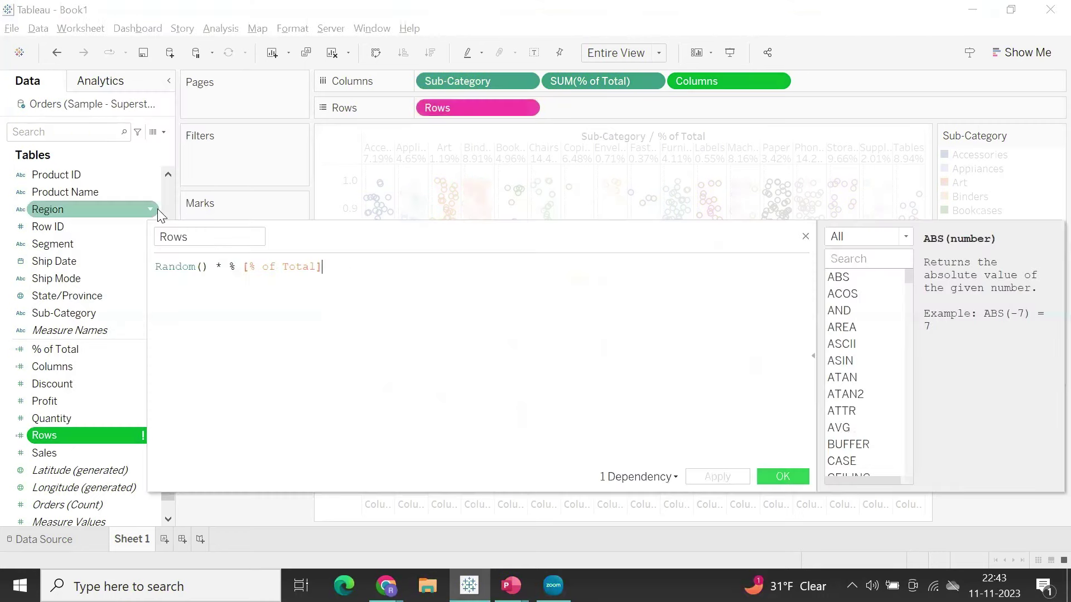
click(232, 267)
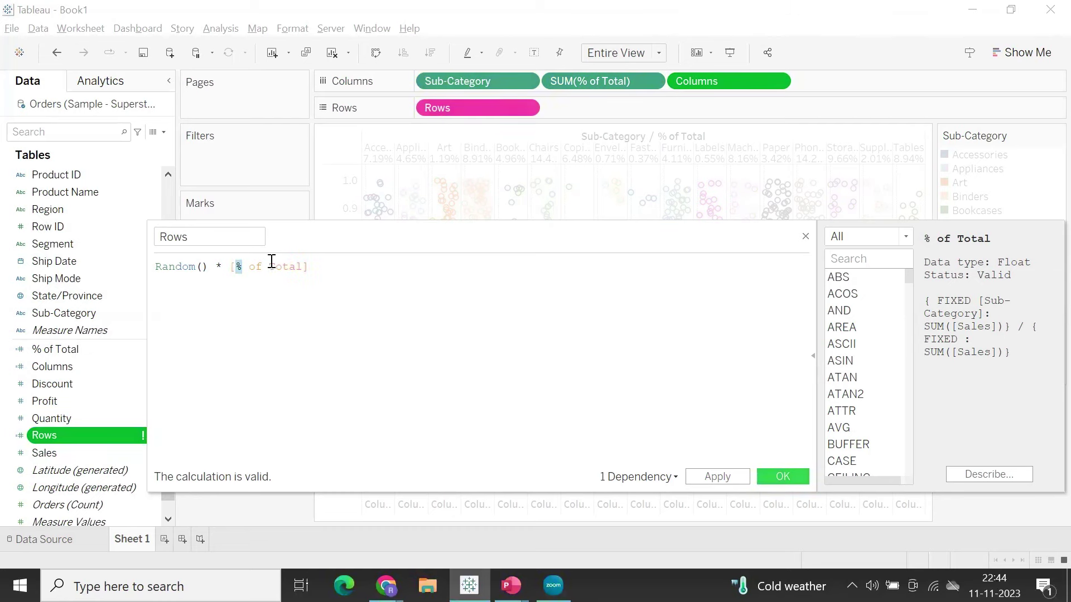
click(714, 477)
key(Escape)
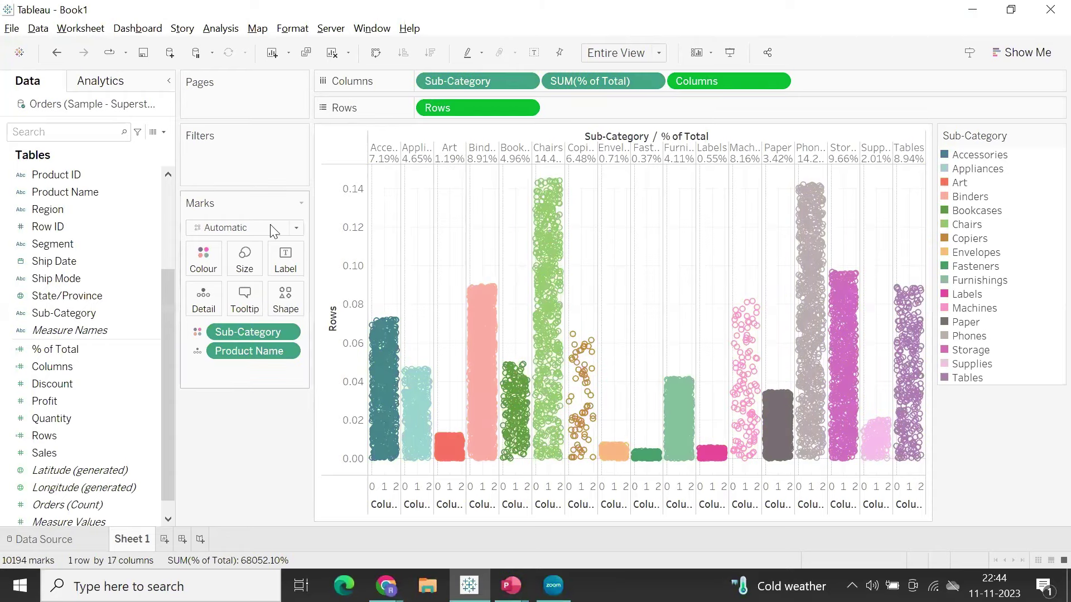
Hide the headers on both the bottom and vertical axes
right_click(384, 488)
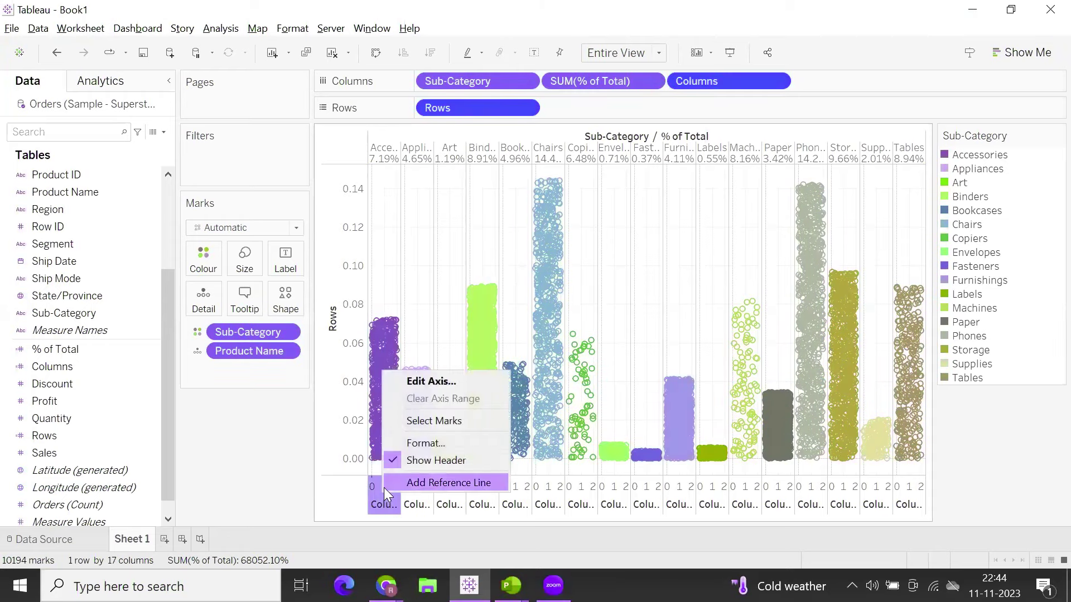
click(406, 463)
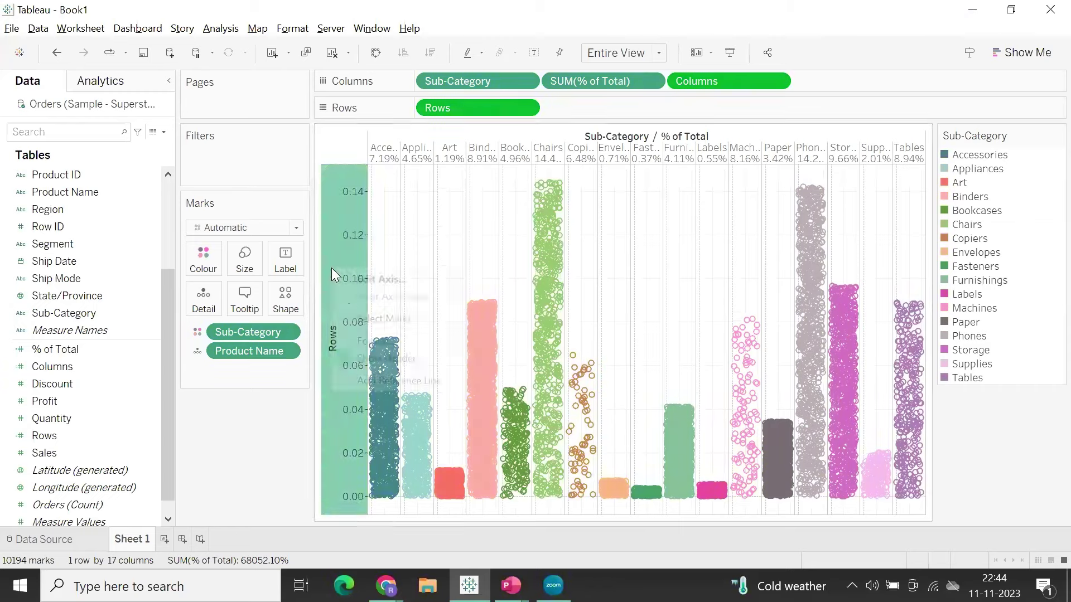
click(360, 360)
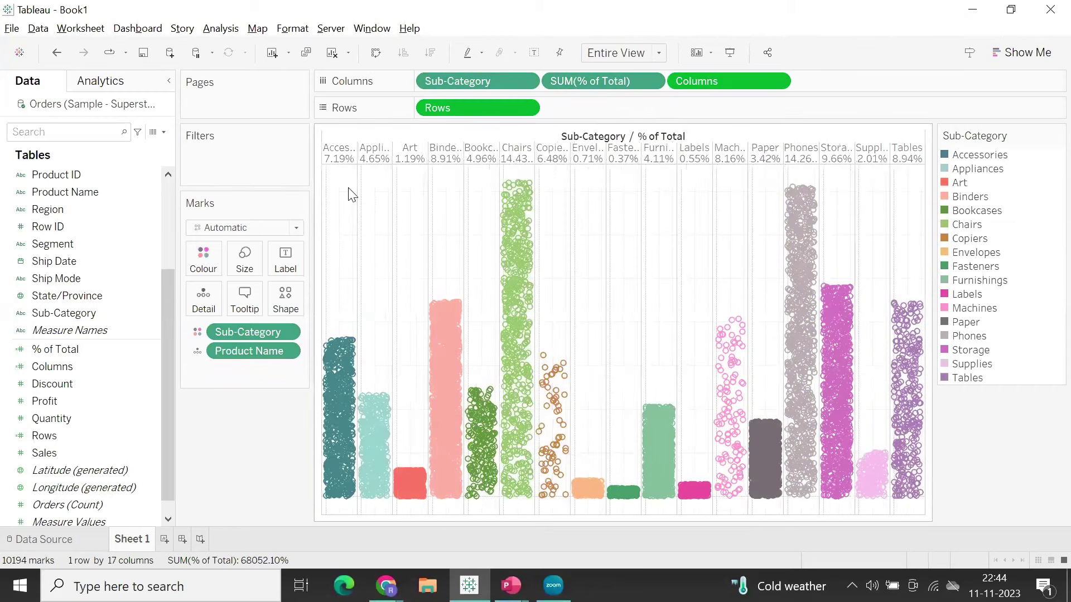
Set the worksheet shading background to black
click(283, 33)
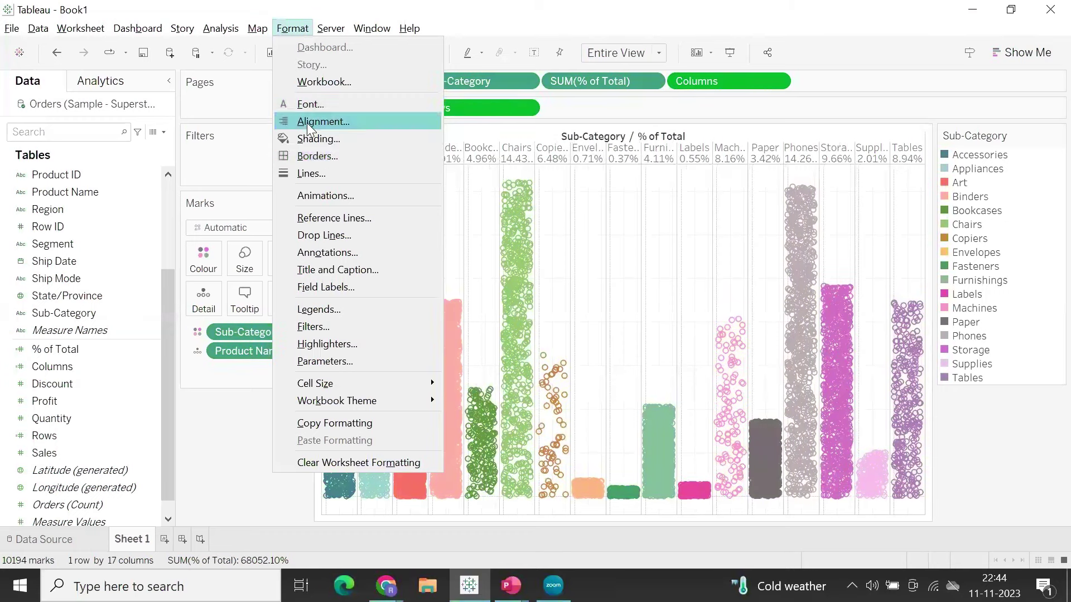
click(312, 139)
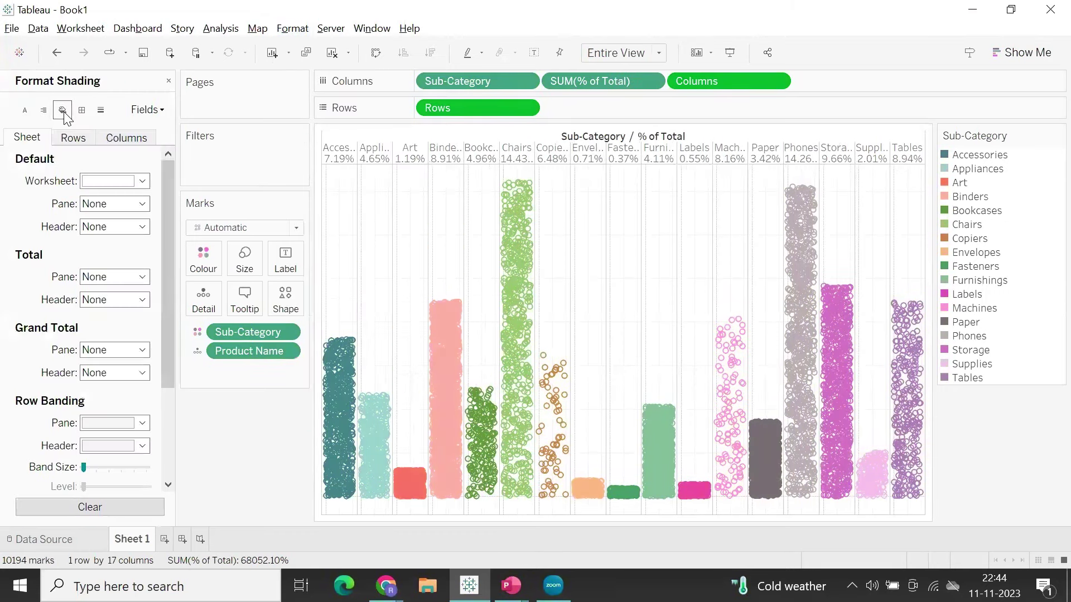
click(142, 180)
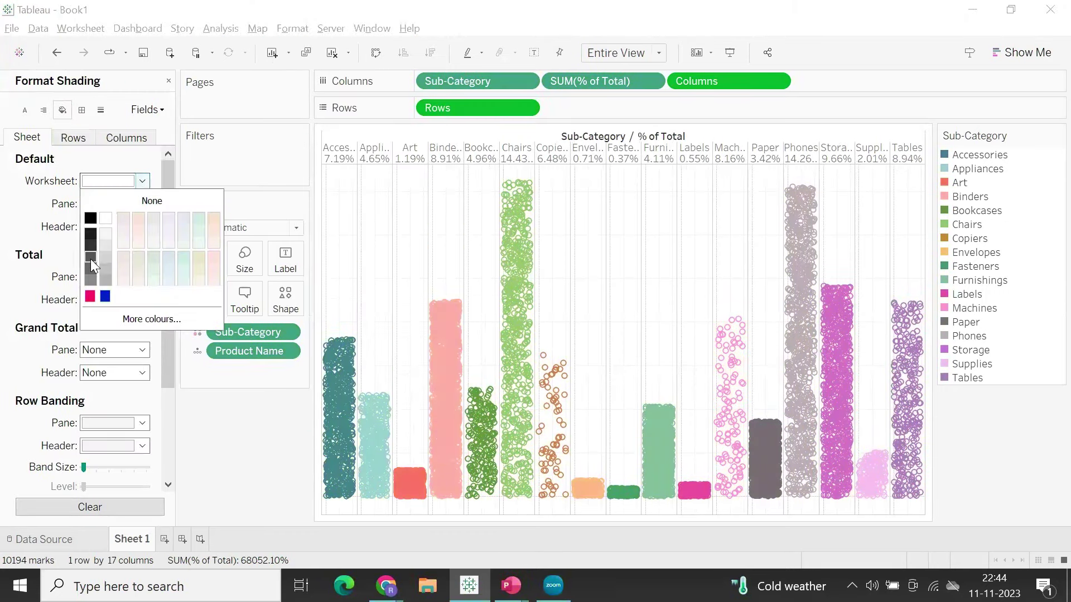
click(90, 217)
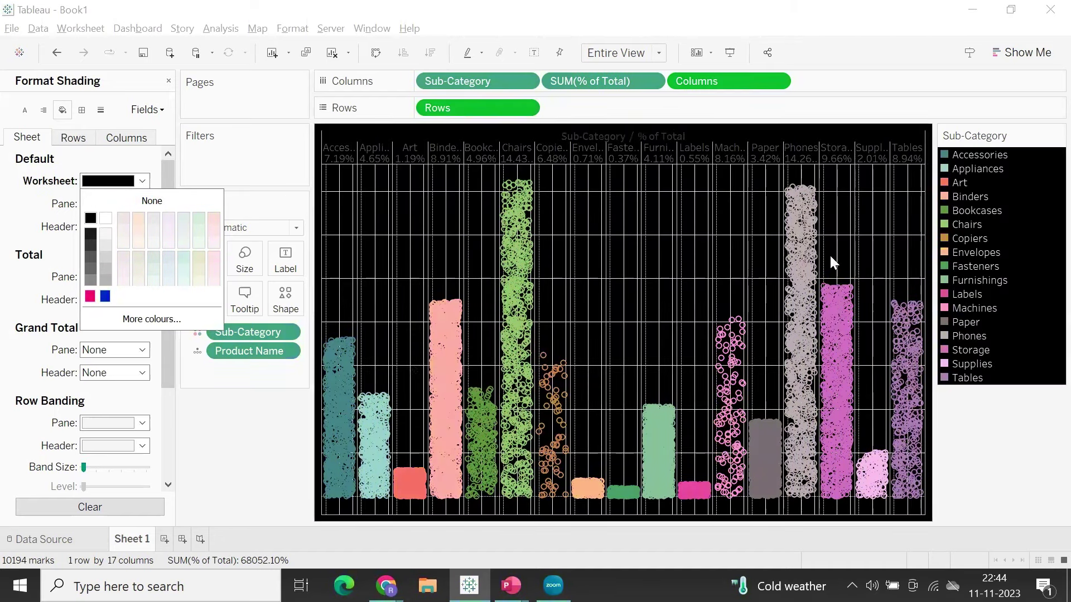
Hide the Sub-Category colour legend card
click(1058, 135)
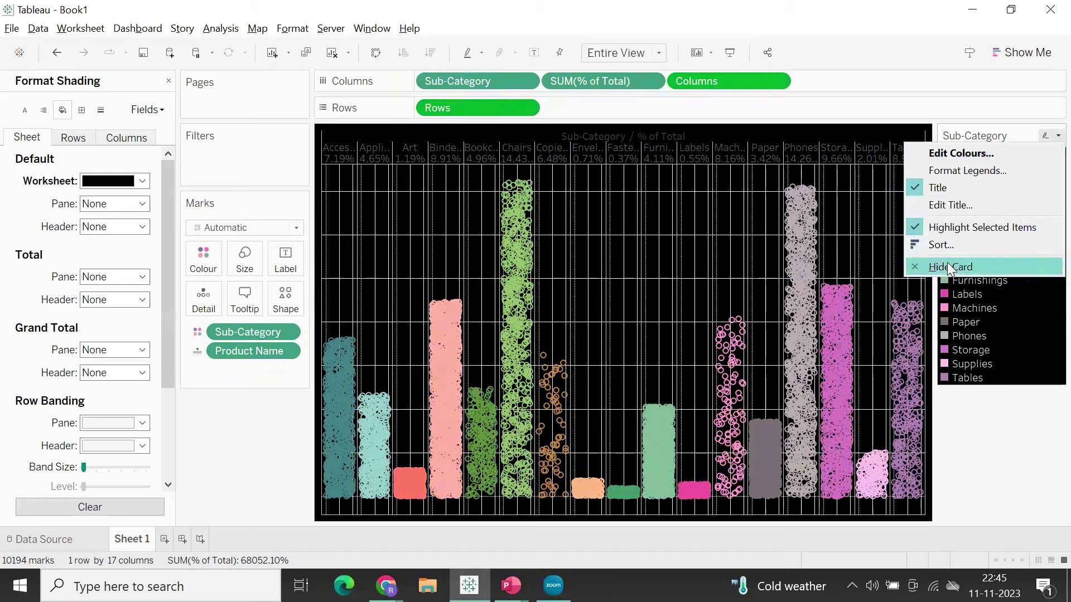
click(947, 262)
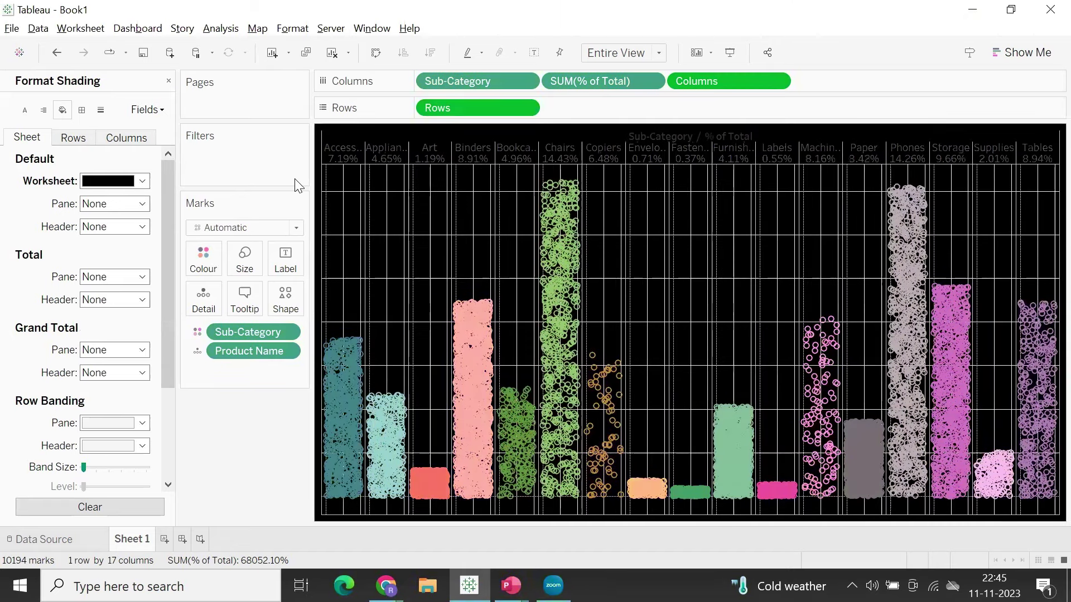
click(100, 109)
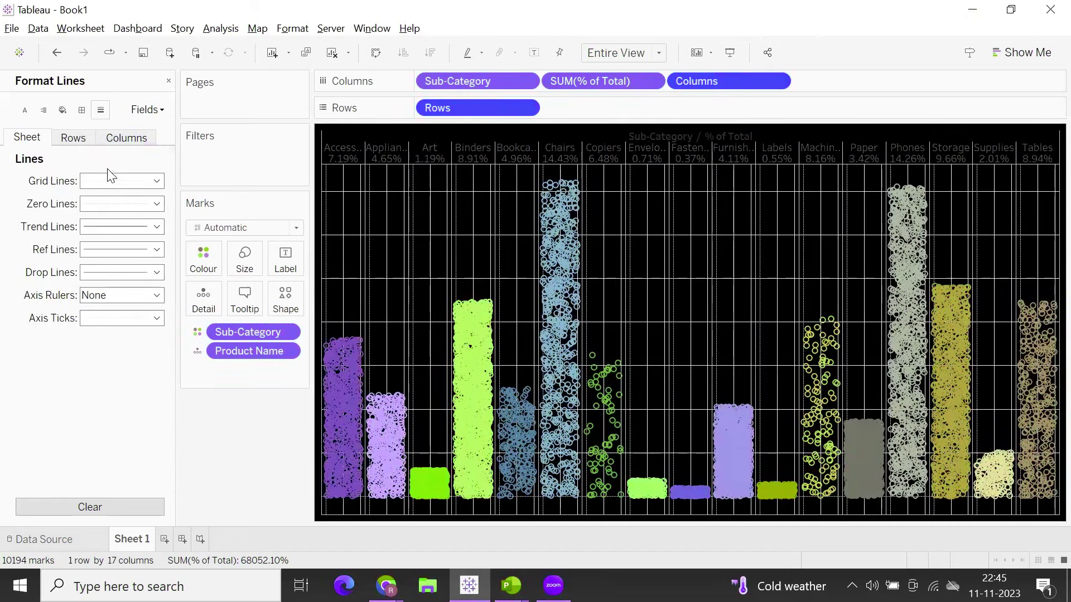
Set both Grid Lines and Zero Lines to None
click(155, 181)
click(145, 199)
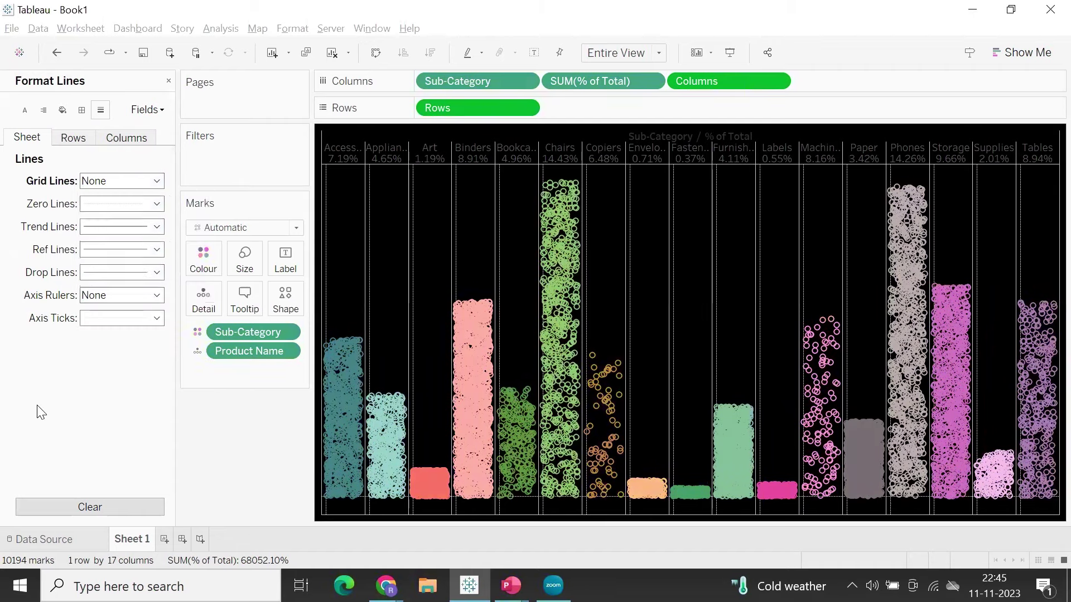
click(158, 205)
click(134, 223)
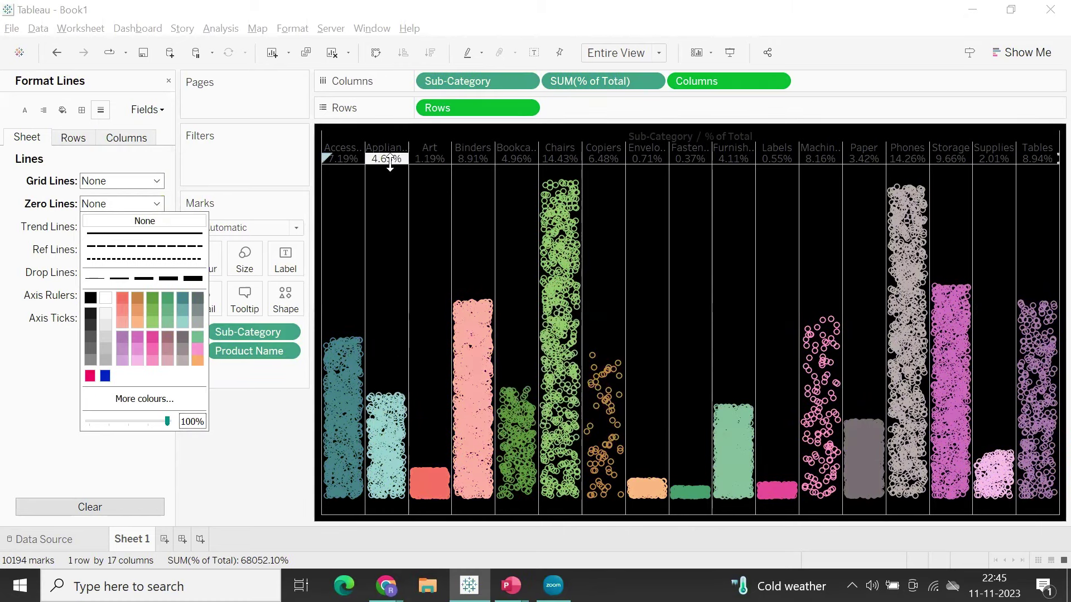
click(36, 364)
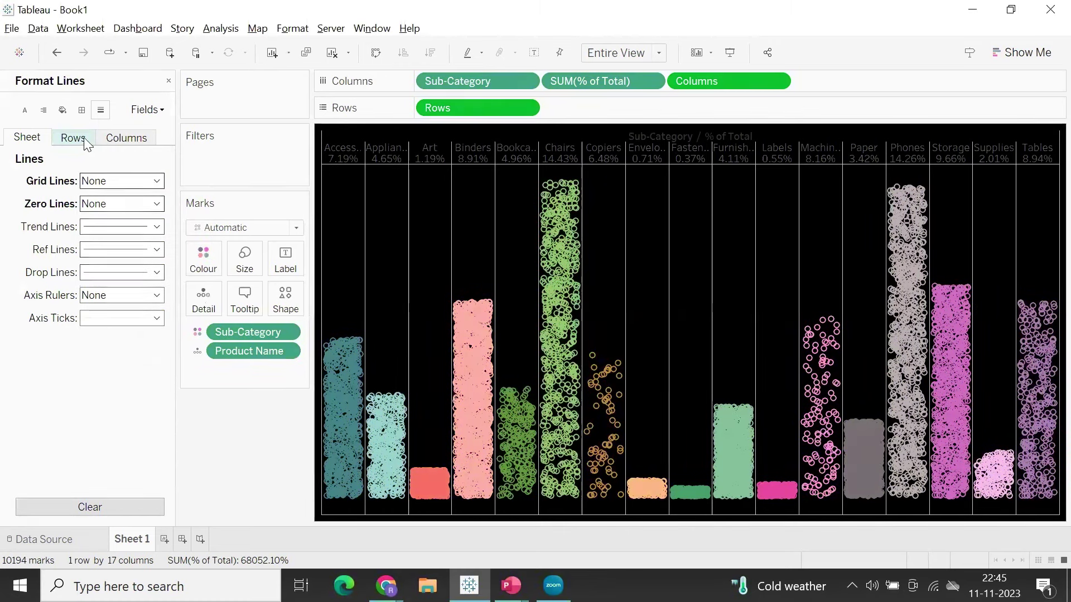
Set the Row and Column Divider panes to None, then enter Presentation Mode
click(83, 112)
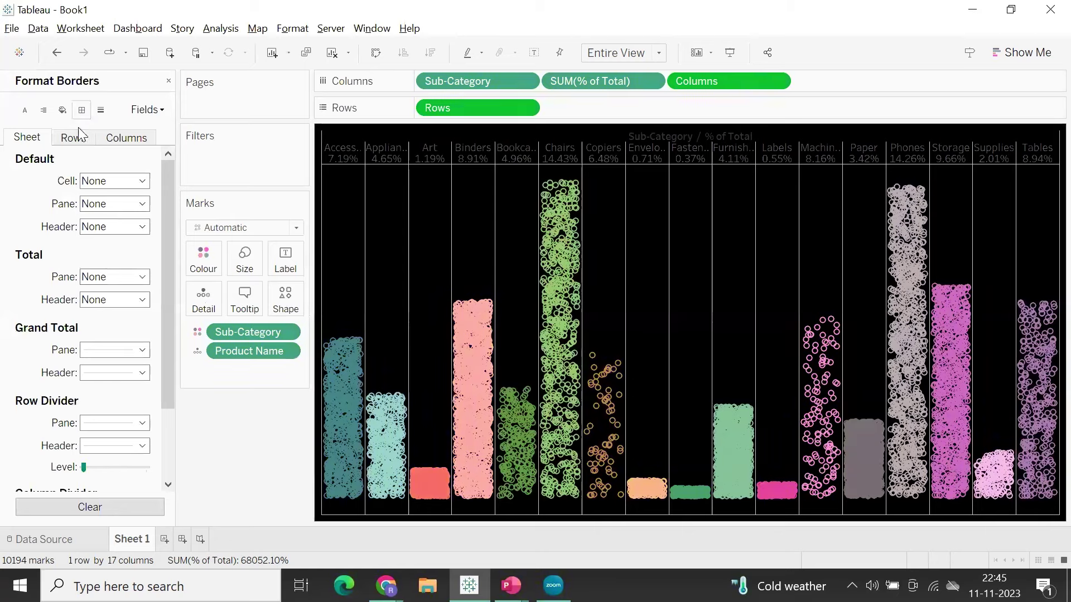
scroll(122, 276, down, 3)
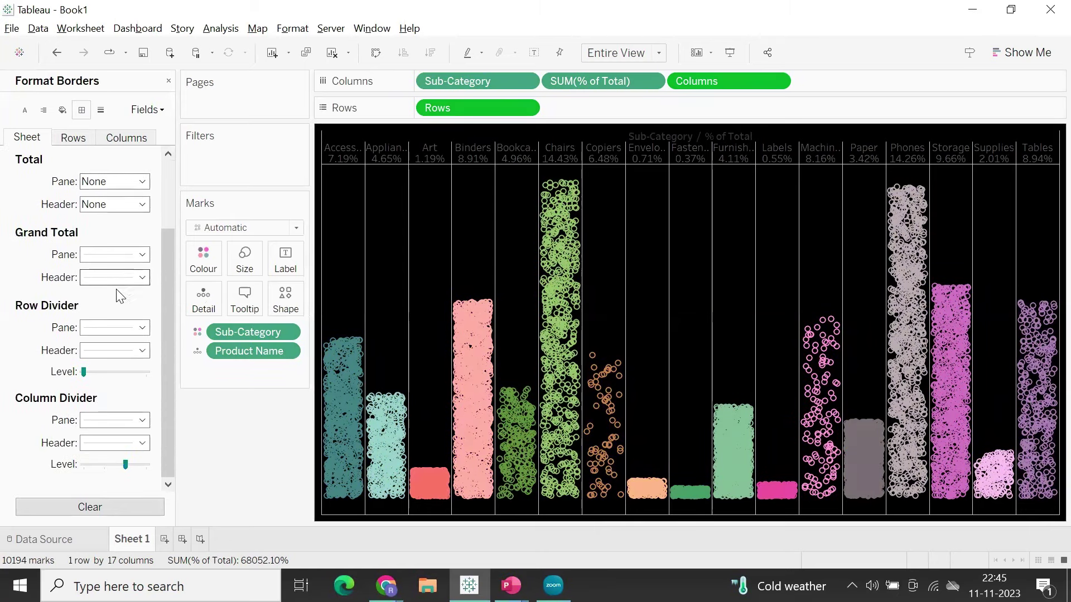
scroll(122, 292, up, 3)
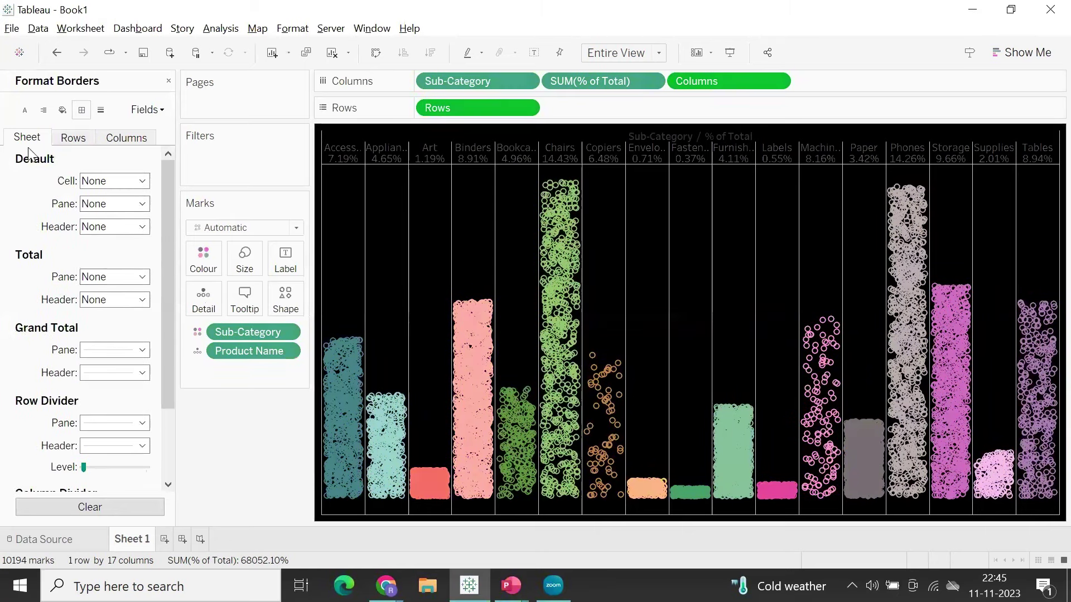
scroll(101, 243, down, 2)
click(104, 334)
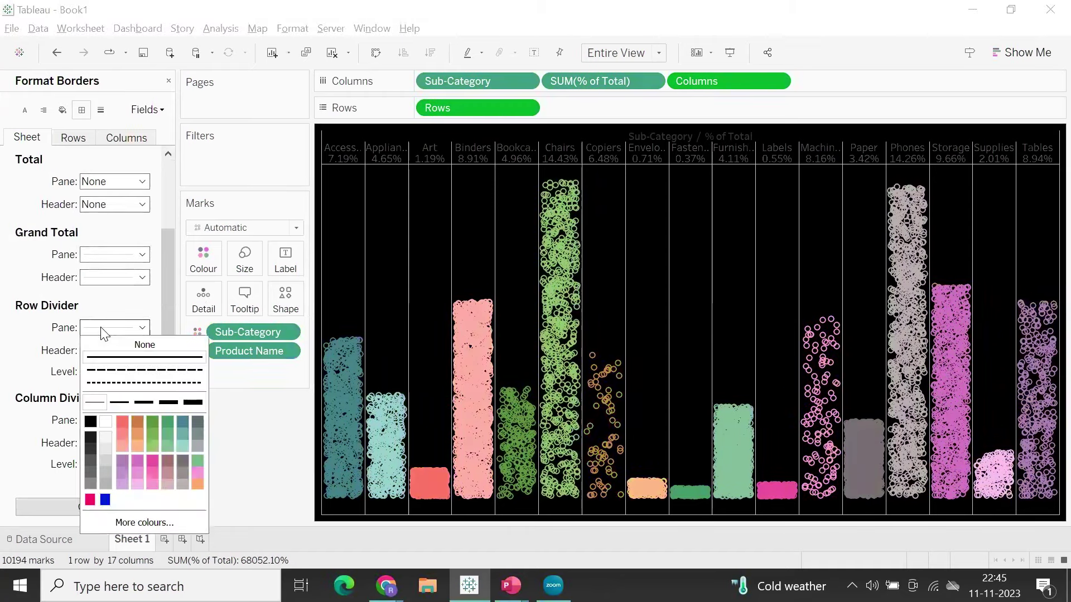
click(29, 384)
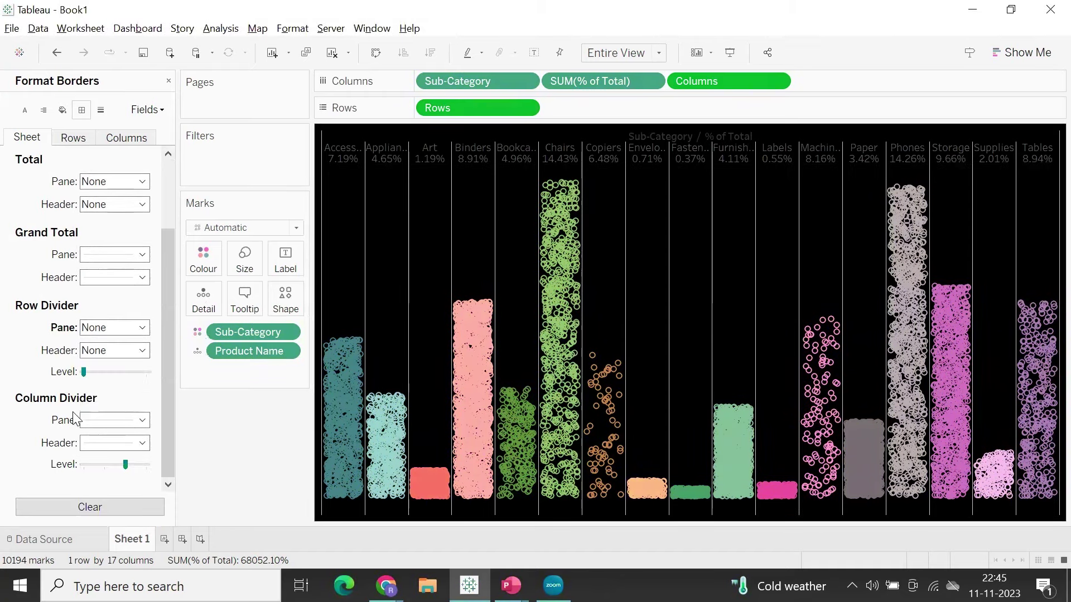
click(101, 424)
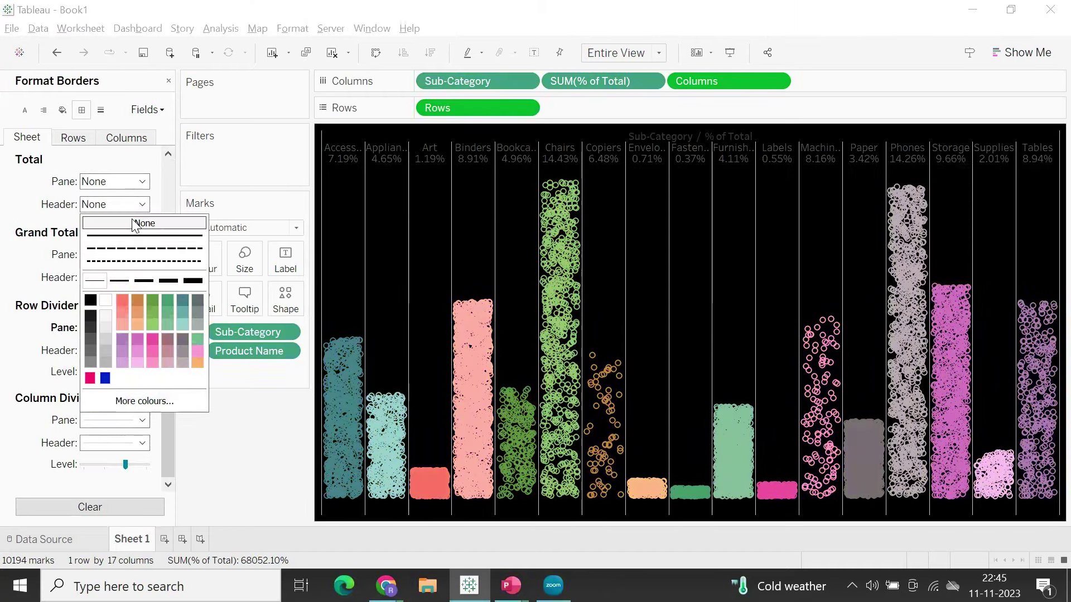
click(236, 446)
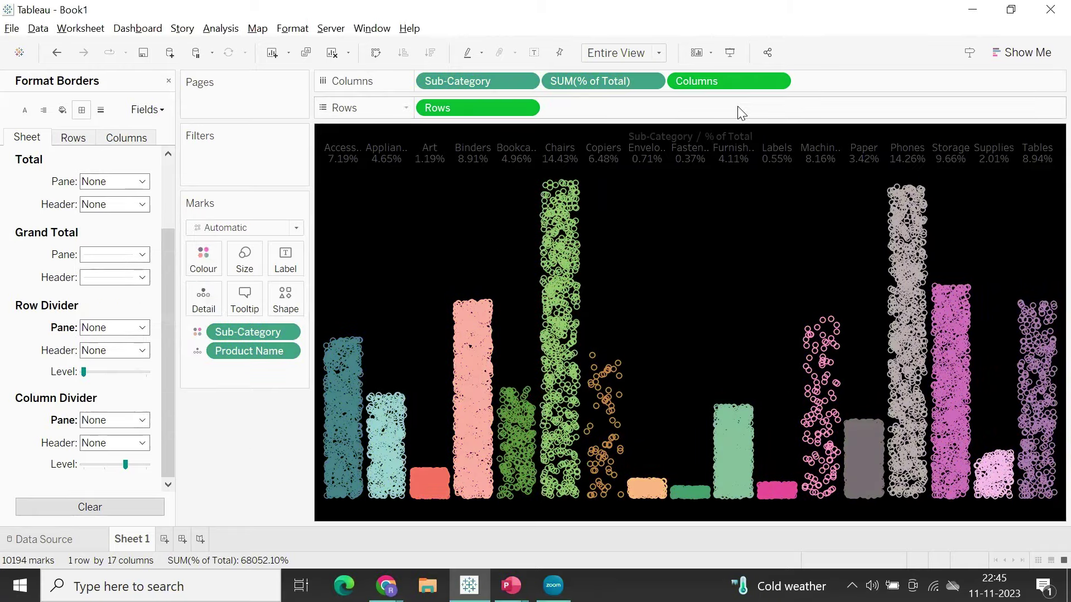
click(730, 53)
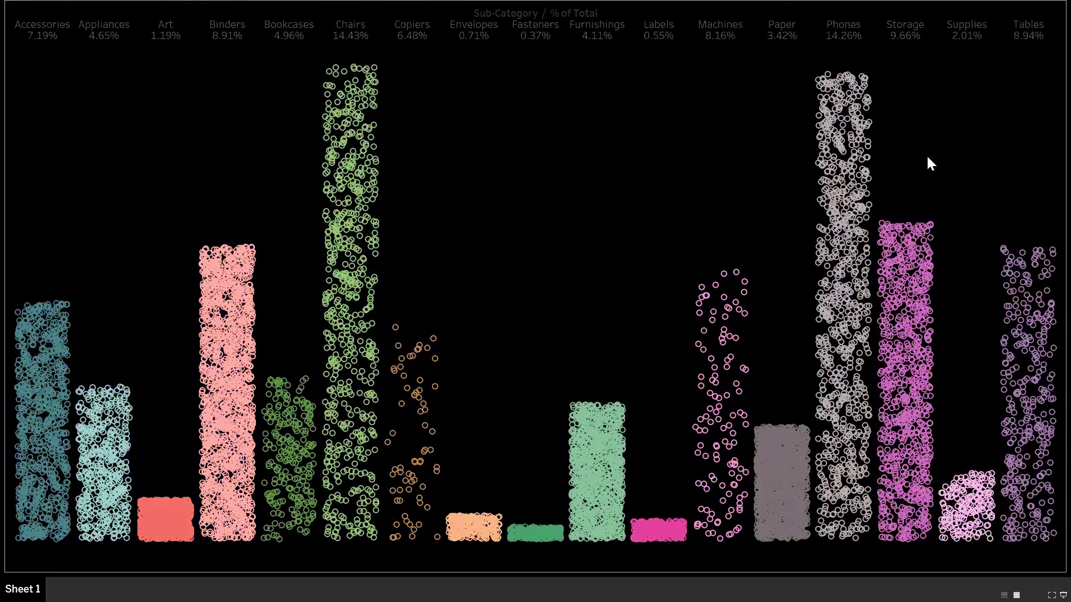
Exit Presentation Mode and close the Format Borders pane so the Data pane shows again
click(1063, 594)
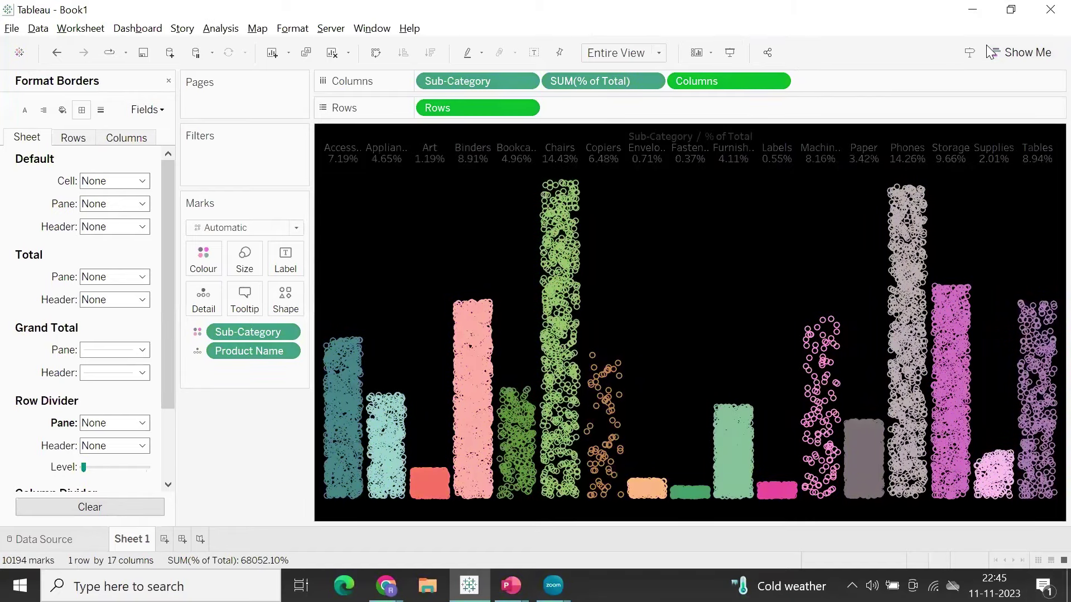
click(168, 82)
click(124, 437)
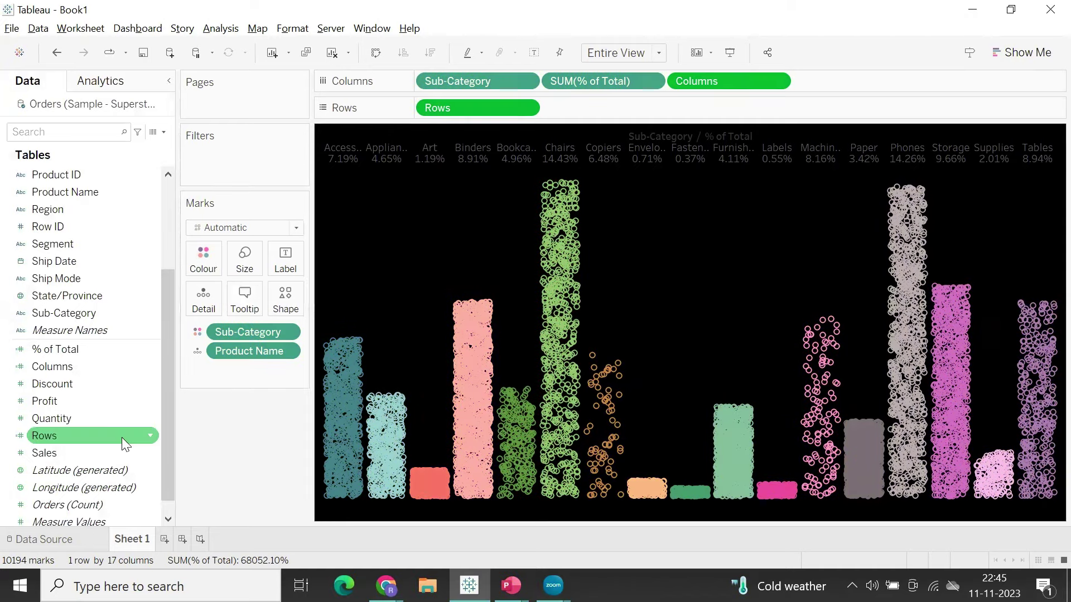
Put Sales on the Marks card's Size and hide the SUM(Sales) size legend
drag(71, 452, 245, 260)
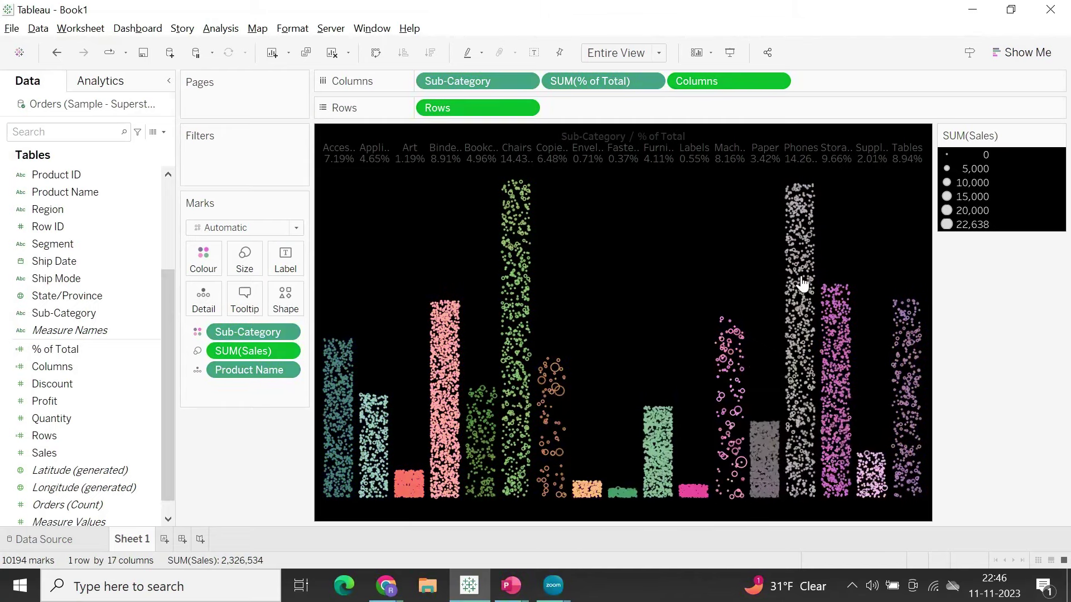
click(1058, 136)
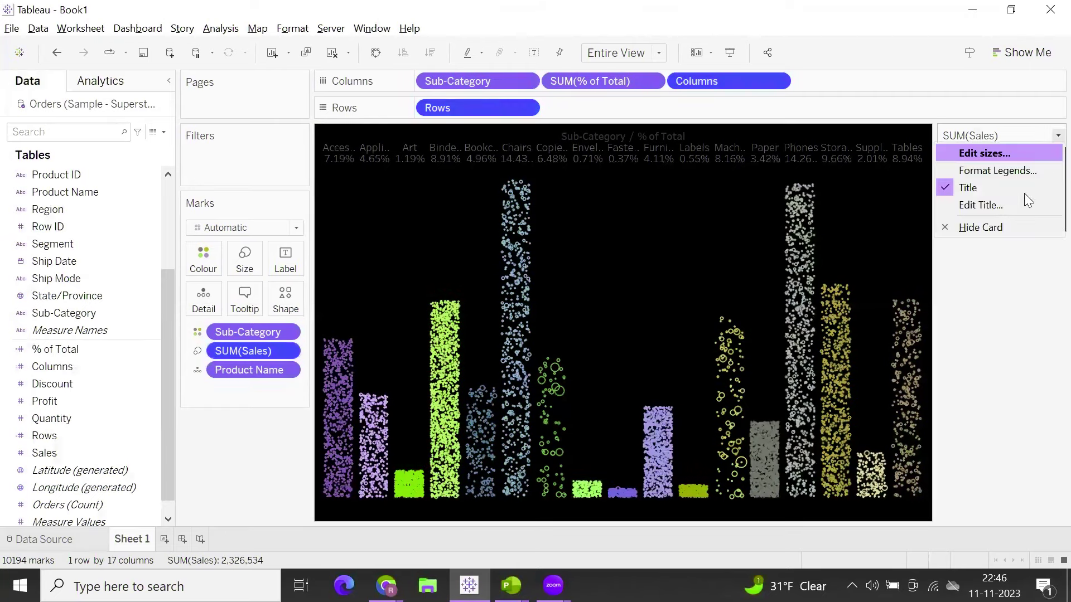
click(985, 226)
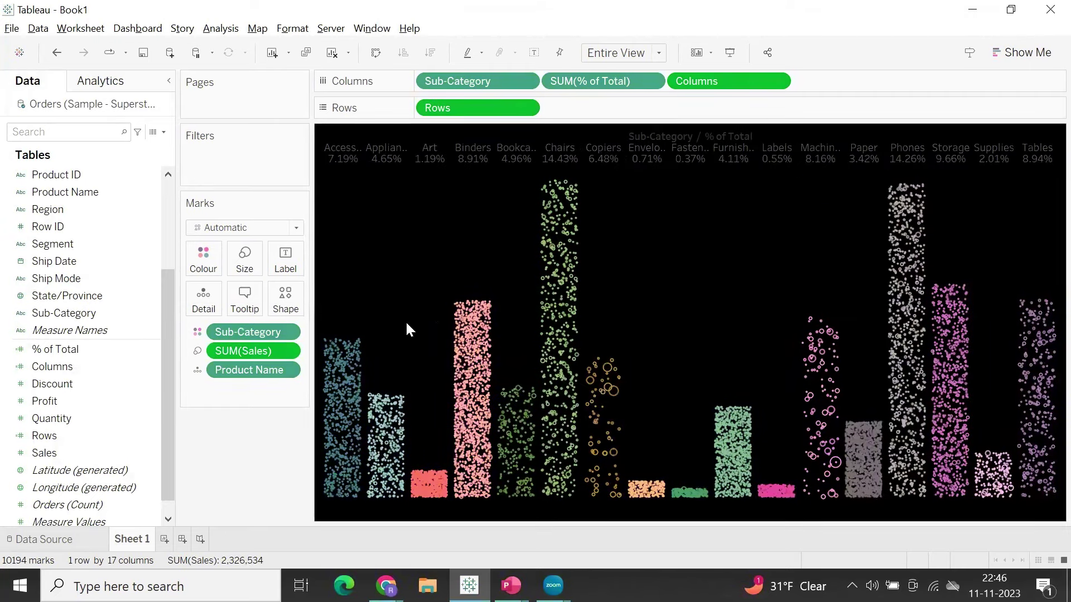